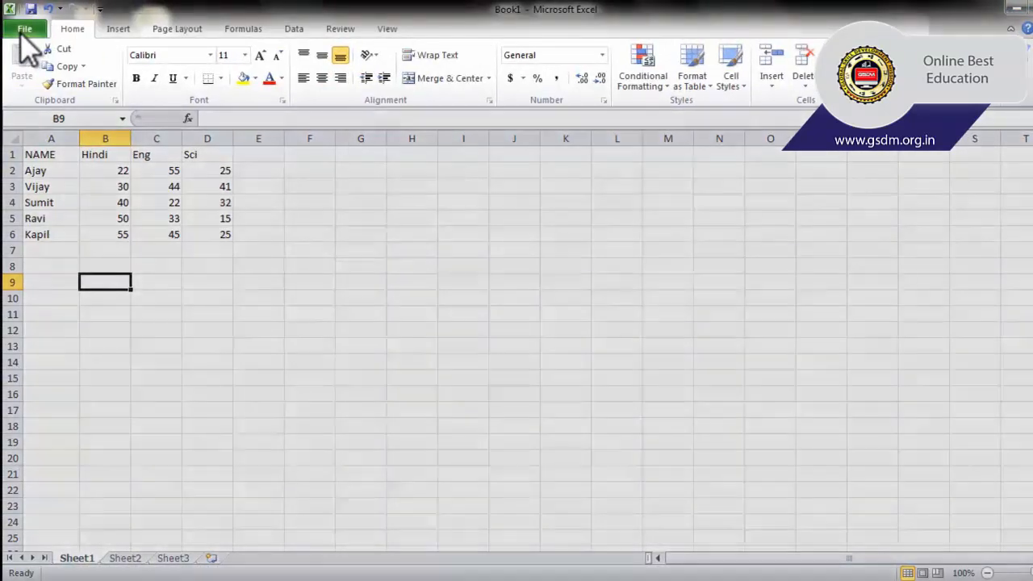
pyautogui.click(23, 35)
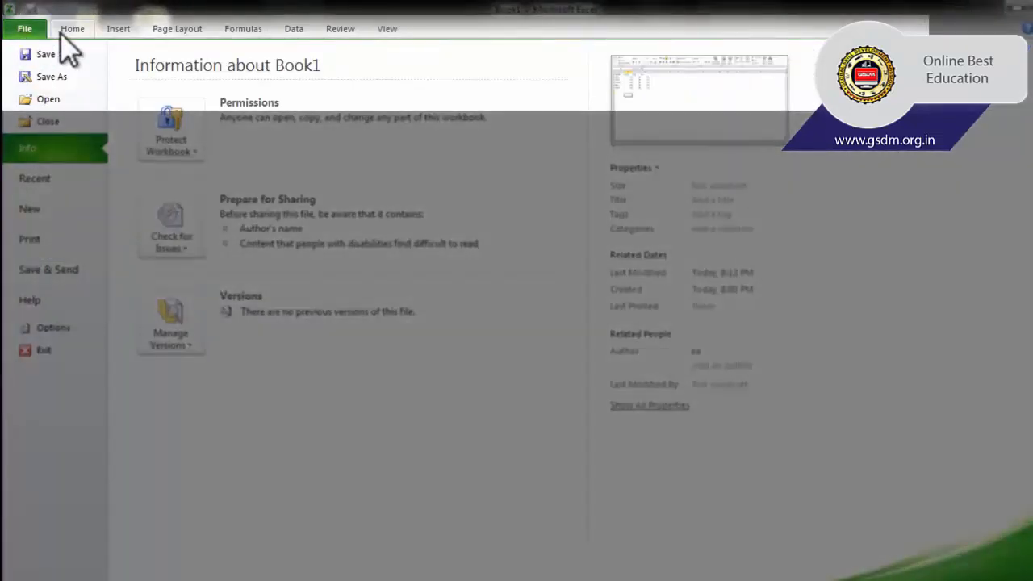
pyautogui.click(63, 32)
pyautogui.click(118, 33)
pyautogui.click(161, 28)
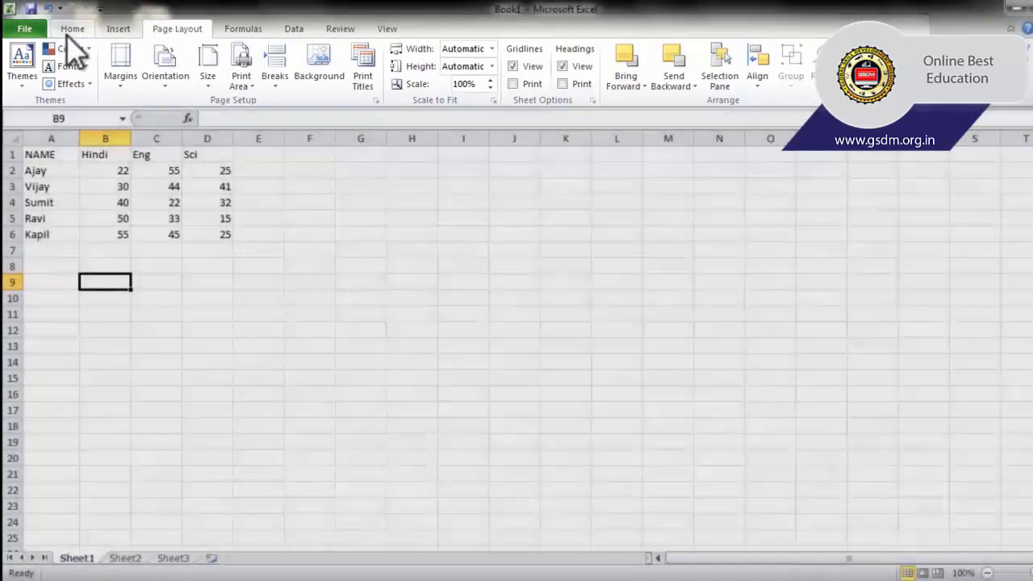
pyautogui.click(67, 34)
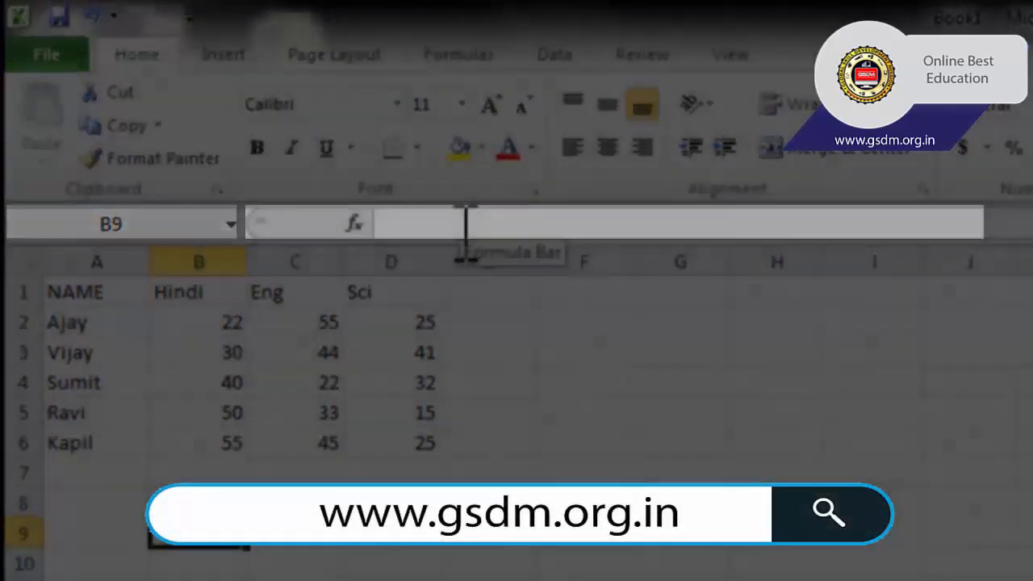
pyautogui.click(466, 225)
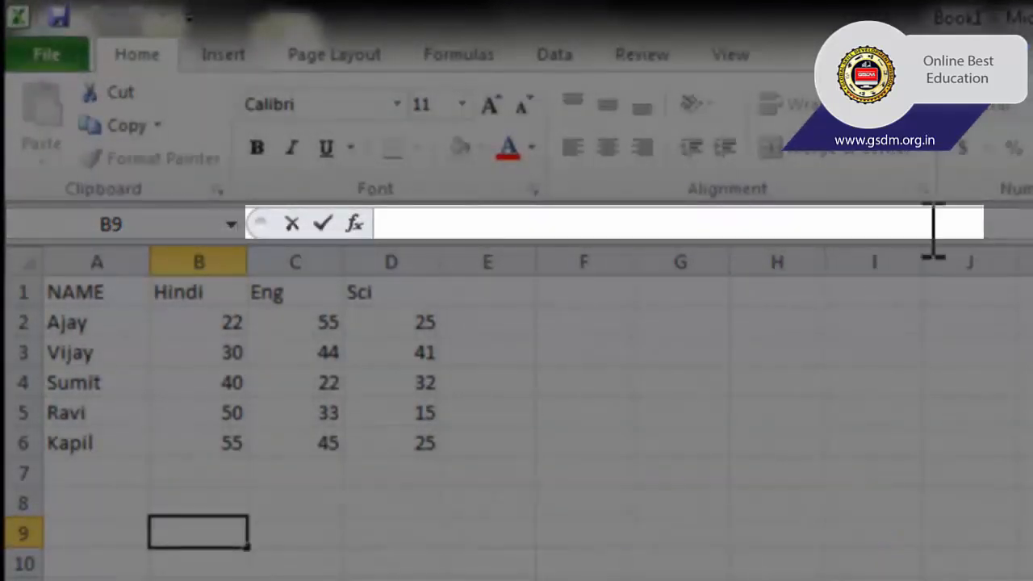
pyautogui.click(547, 494)
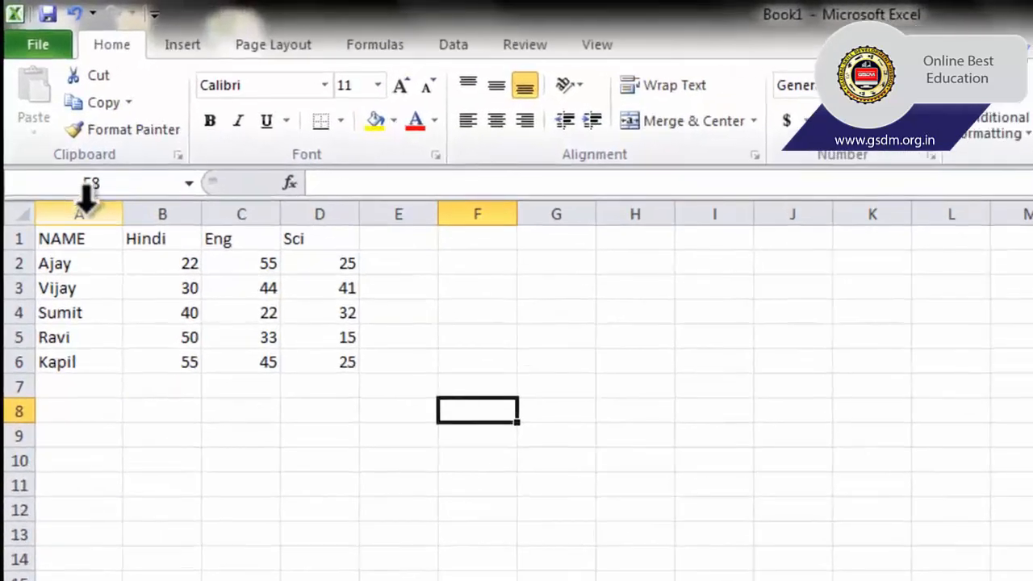
# Select the whole columns A through I one after another, and finish on a single empty cell below the marks table
pyautogui.click(86, 202)
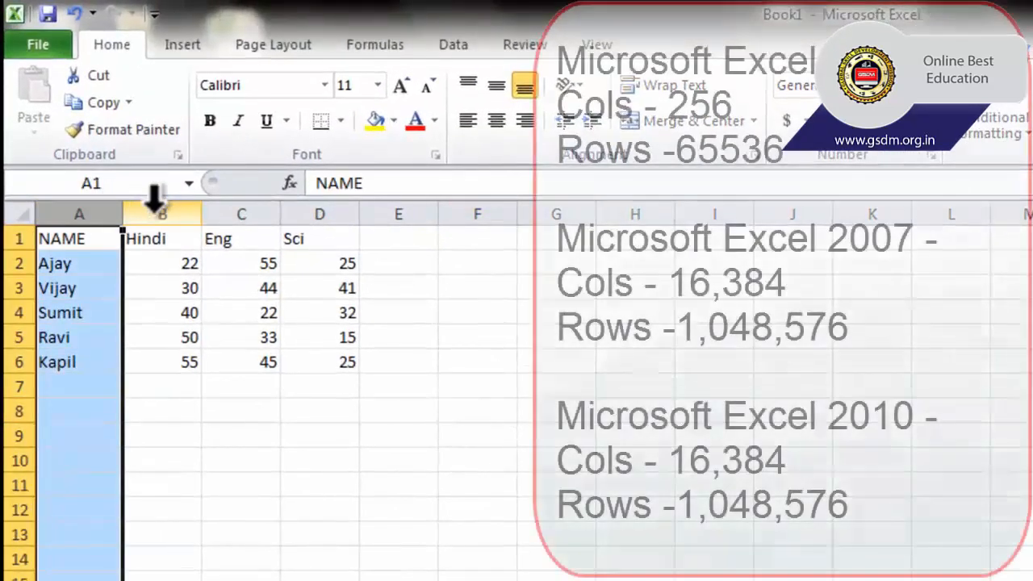
pyautogui.click(157, 208)
pyautogui.click(234, 209)
pyautogui.click(309, 211)
pyautogui.click(390, 212)
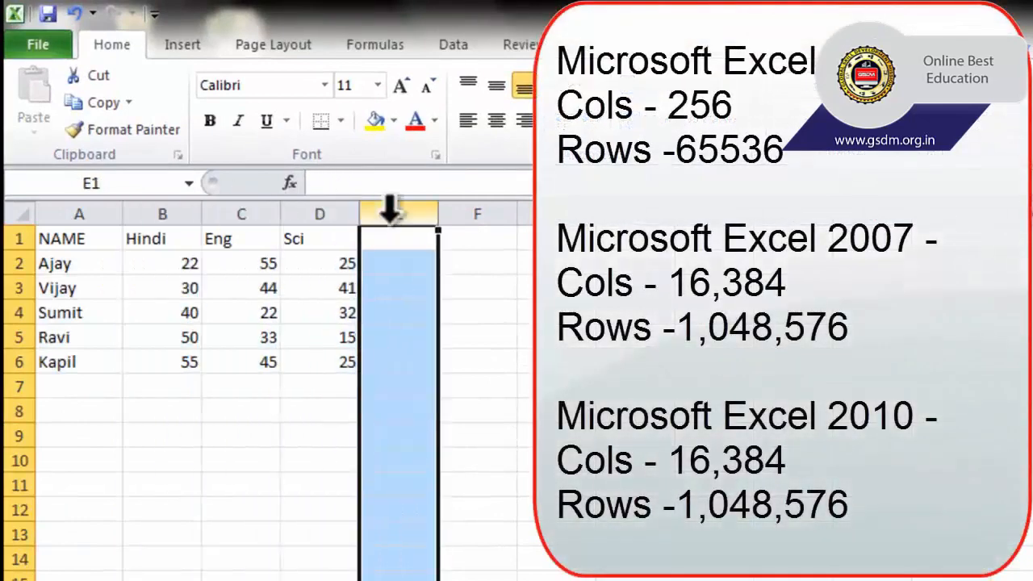
pyautogui.click(488, 213)
pyautogui.click(553, 214)
pyautogui.click(633, 213)
pyautogui.click(711, 213)
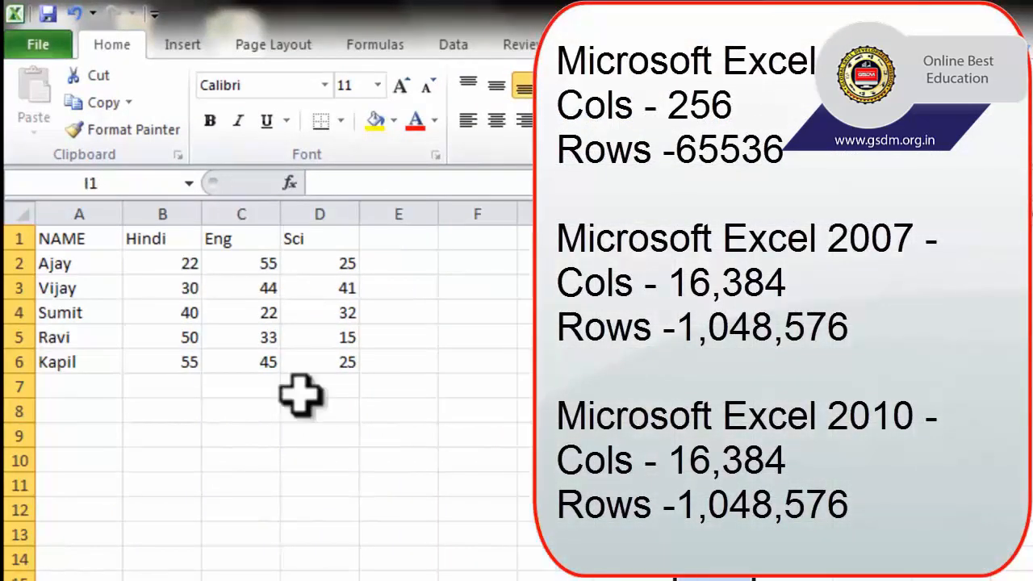
pyautogui.click(161, 410)
# Select entire rows 1, 2, 3, 4, 8 and 10 one after another, and finish on cell C15
pyautogui.click(17, 239)
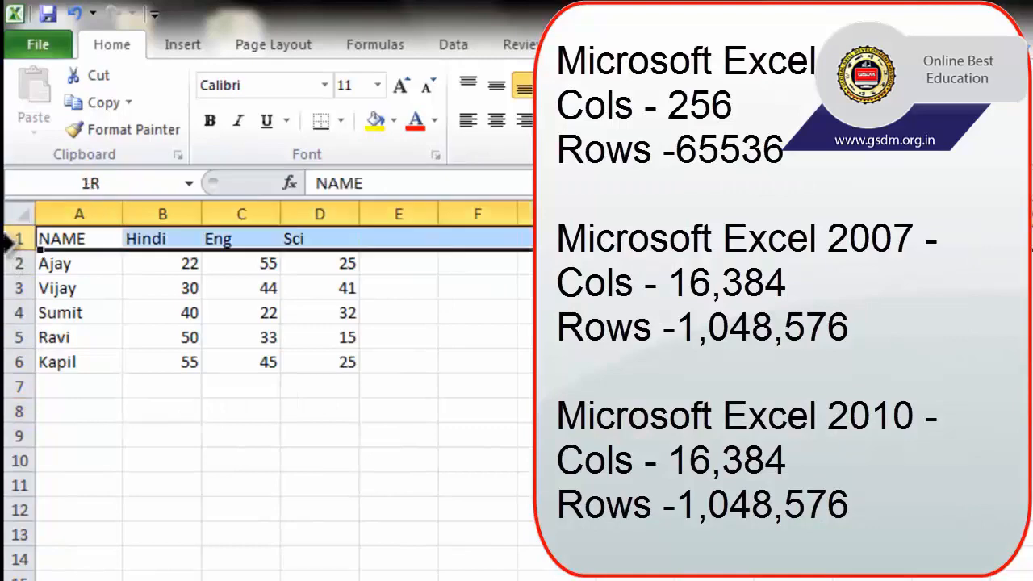
pyautogui.click(17, 263)
pyautogui.click(17, 288)
pyautogui.click(18, 313)
pyautogui.click(18, 411)
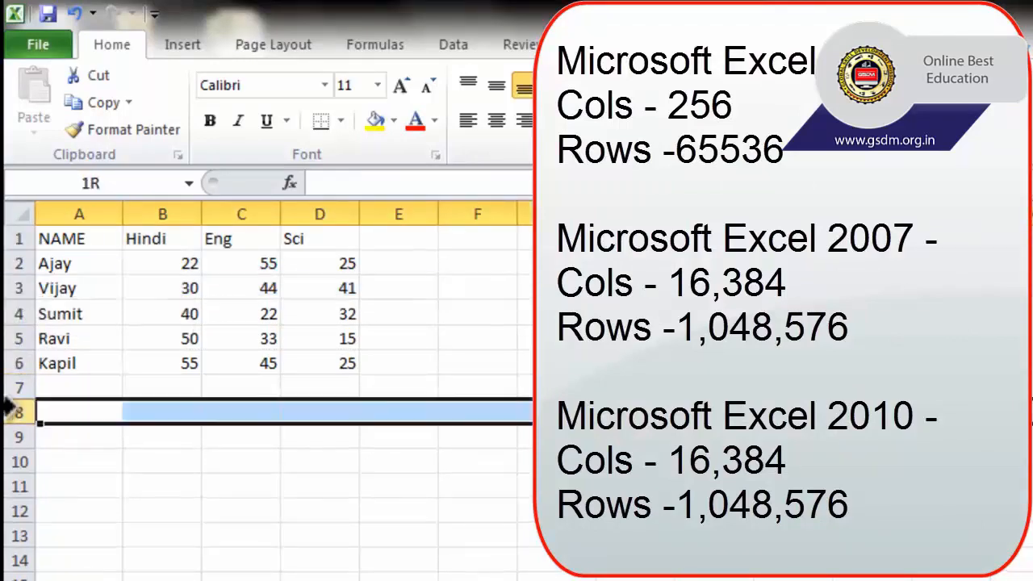
pyautogui.click(18, 461)
pyautogui.click(218, 565)
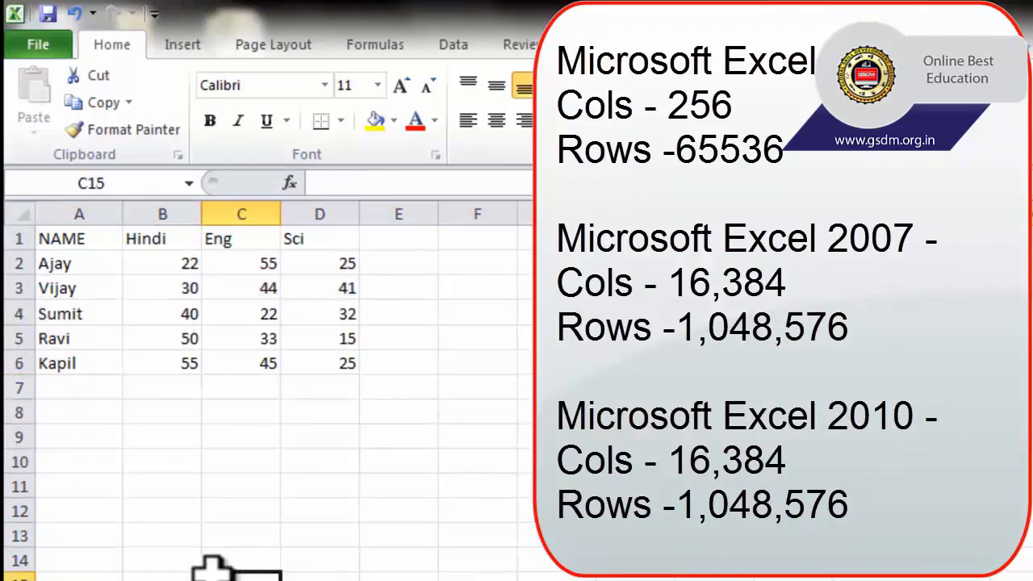
pyautogui.click(242, 337)
pyautogui.click(581, 314)
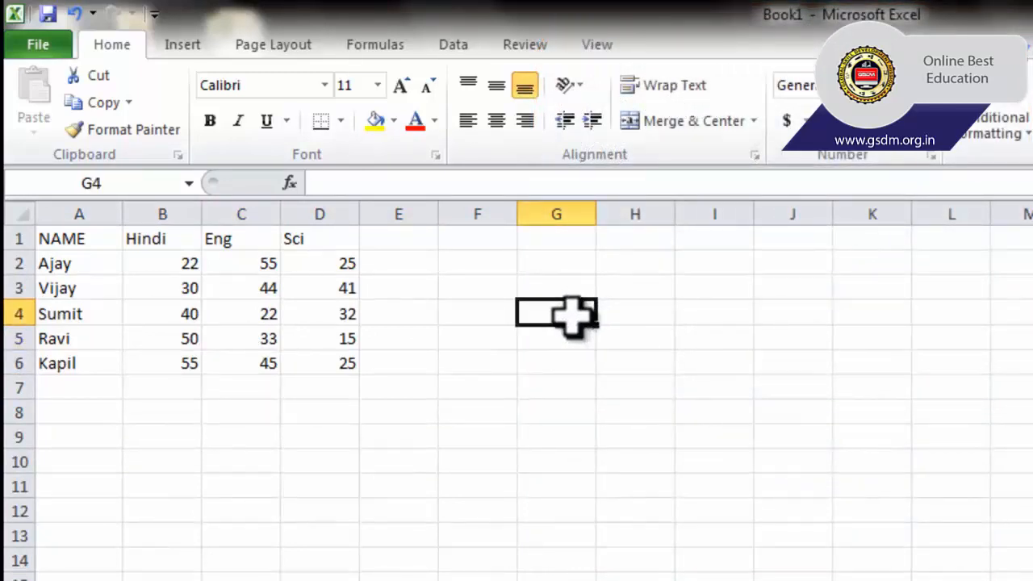
pyautogui.click(552, 381)
pyautogui.click(553, 310)
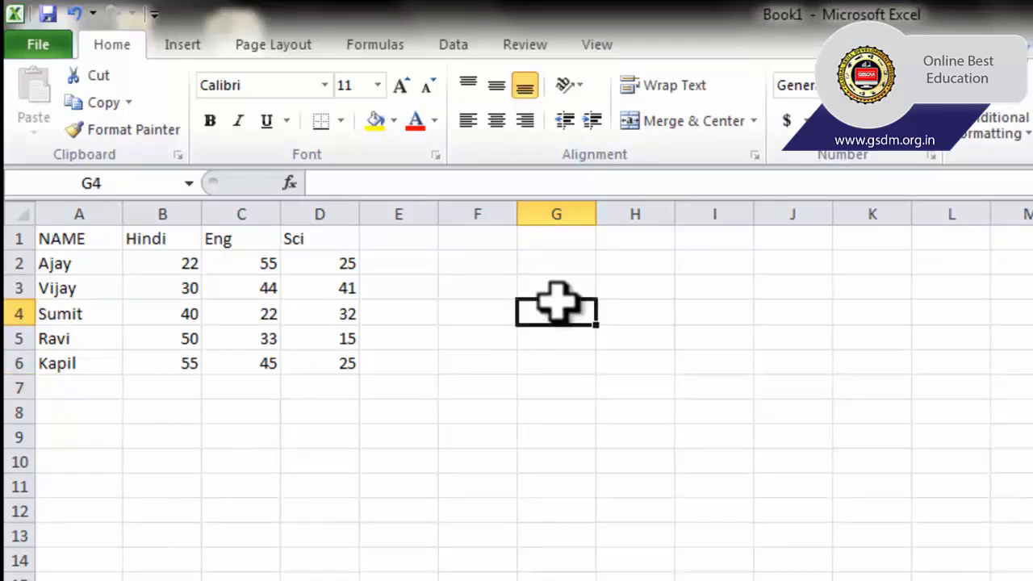
pyautogui.click(553, 288)
pyautogui.click(587, 388)
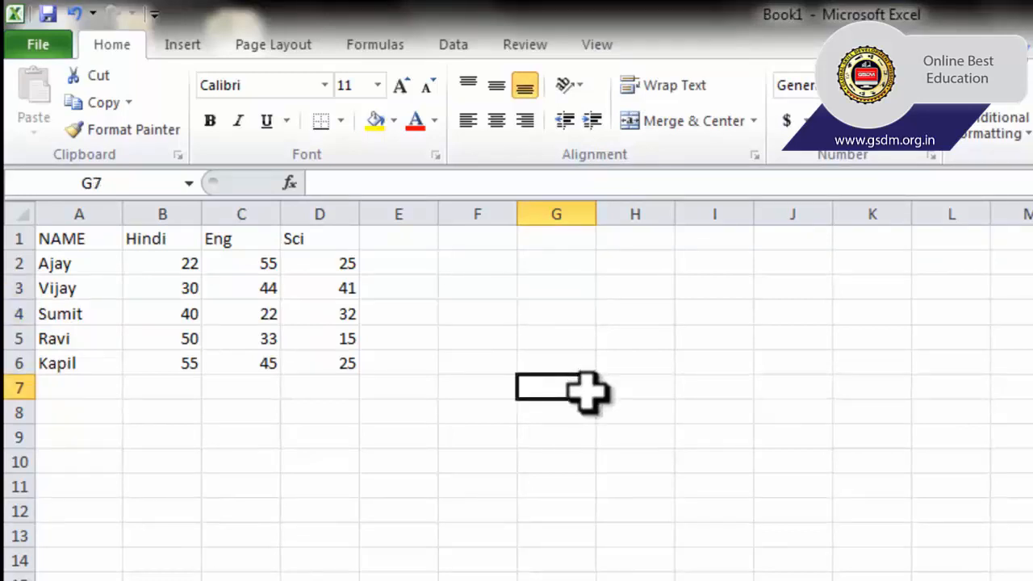
pyautogui.click(565, 458)
pyautogui.click(399, 436)
# Select the cell range G1 to G9, and reduce the selection to cell G9 alone
pyautogui.click(523, 432)
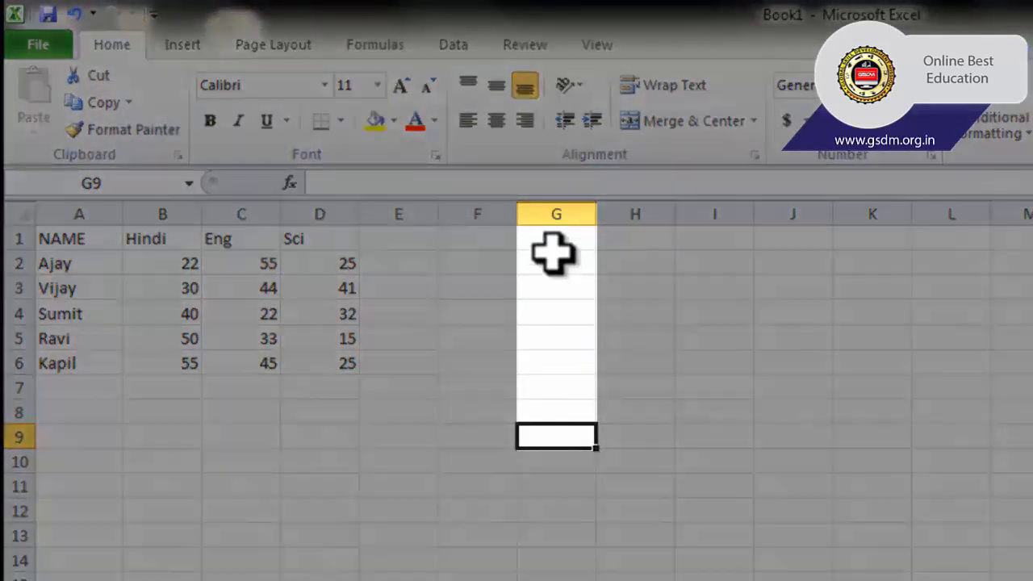
pyautogui.moveTo(556, 239); pyautogui.dragTo(554, 427)
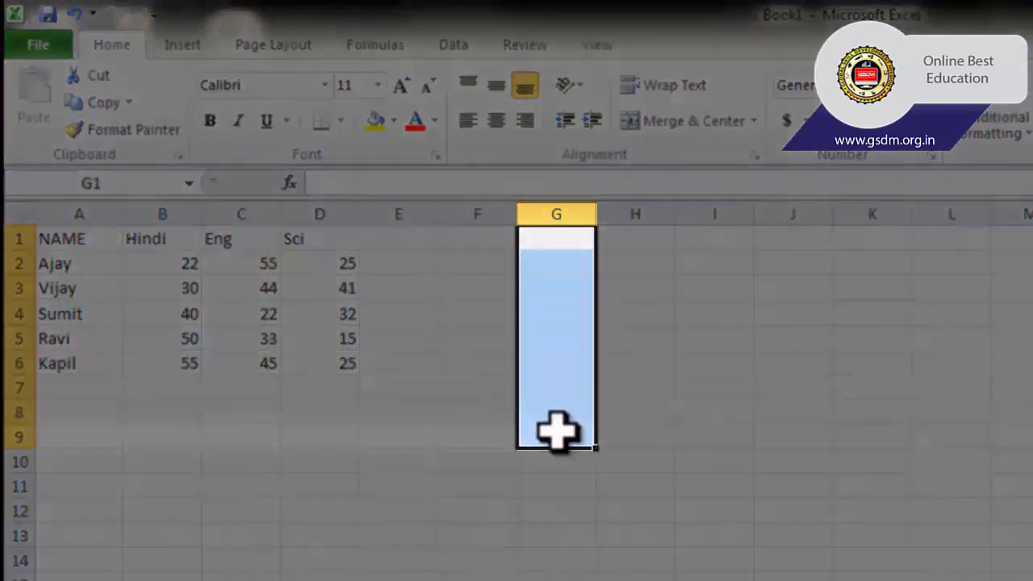
pyautogui.click(553, 428)
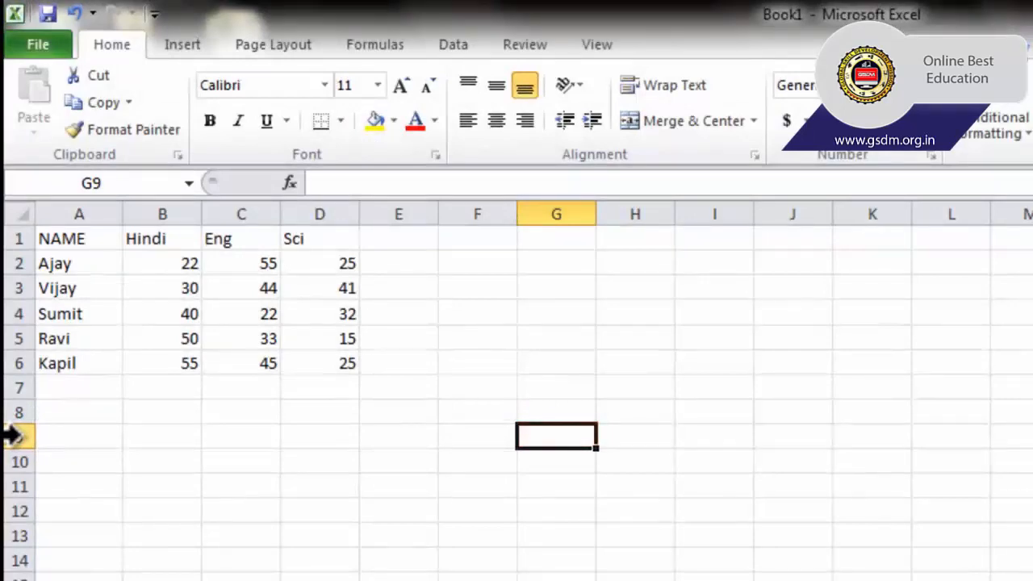
pyautogui.click(742, 506)
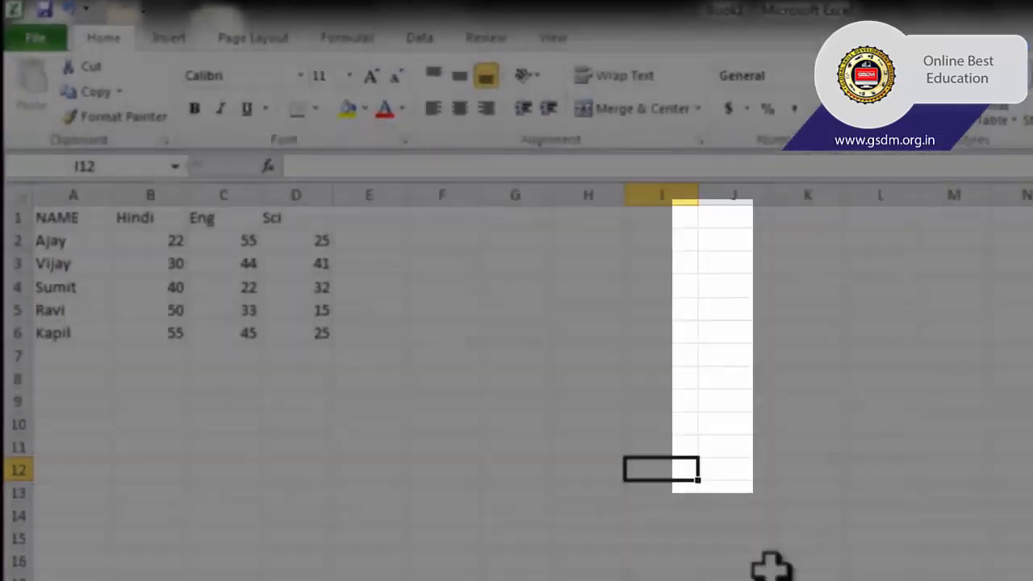
pyautogui.click(466, 379)
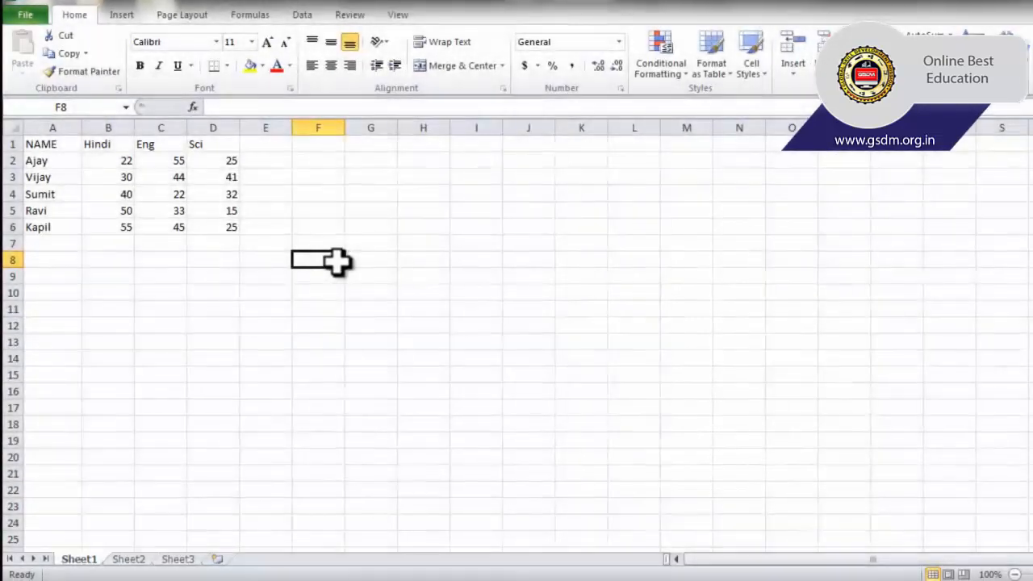
pyautogui.click(203, 290)
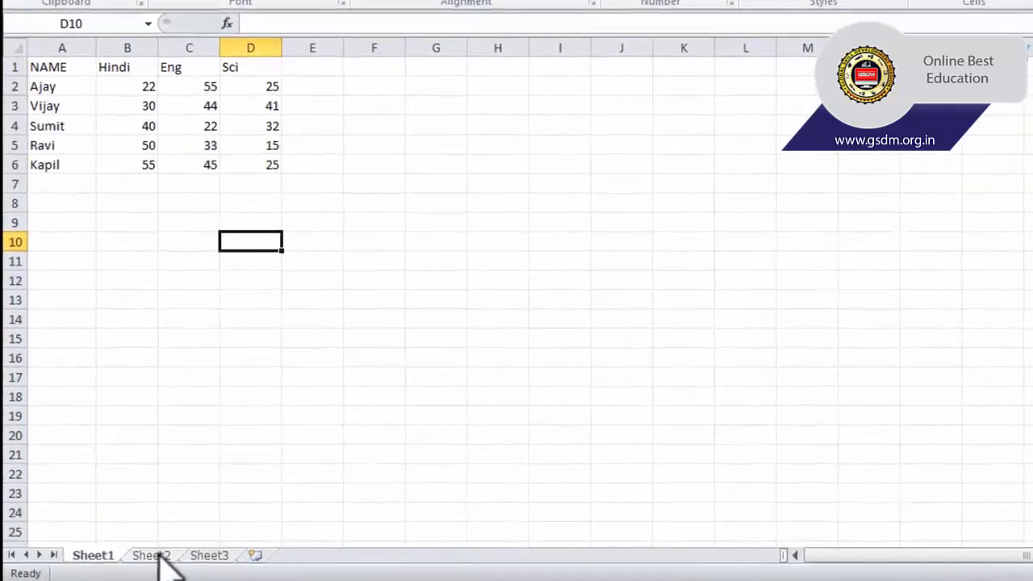
# View Sheet2 and Sheet3 of the workbook in turn, and return to Sheet1 with the marks table
pyautogui.click(153, 555)
pyautogui.click(210, 555)
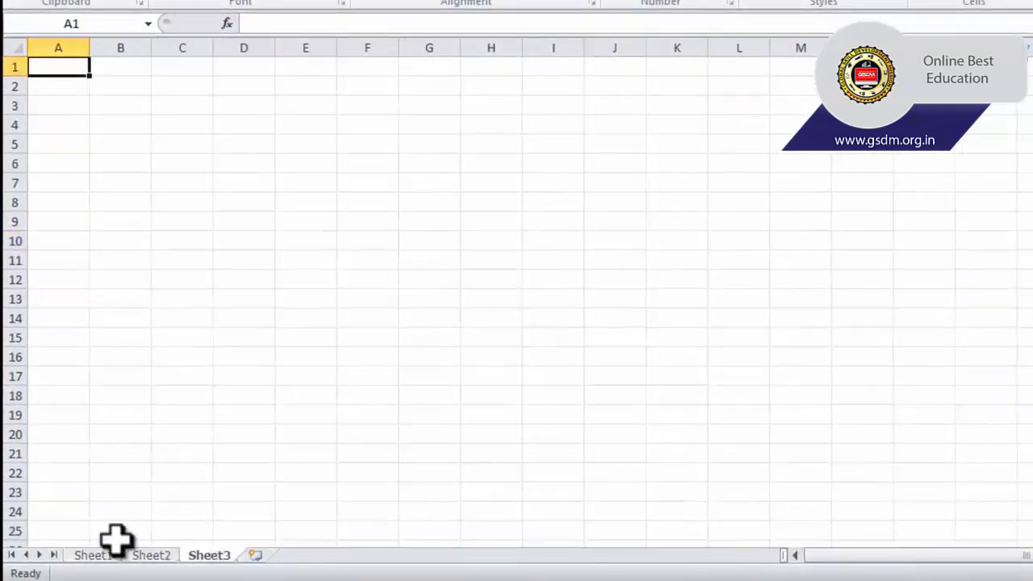
pyautogui.click(101, 556)
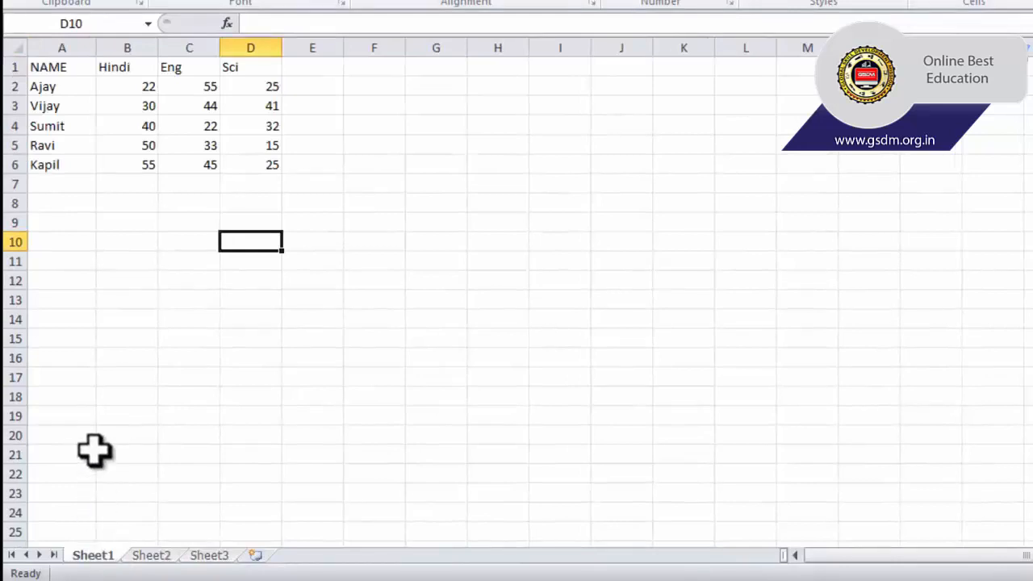
pyautogui.click(161, 556)
pyautogui.click(212, 555)
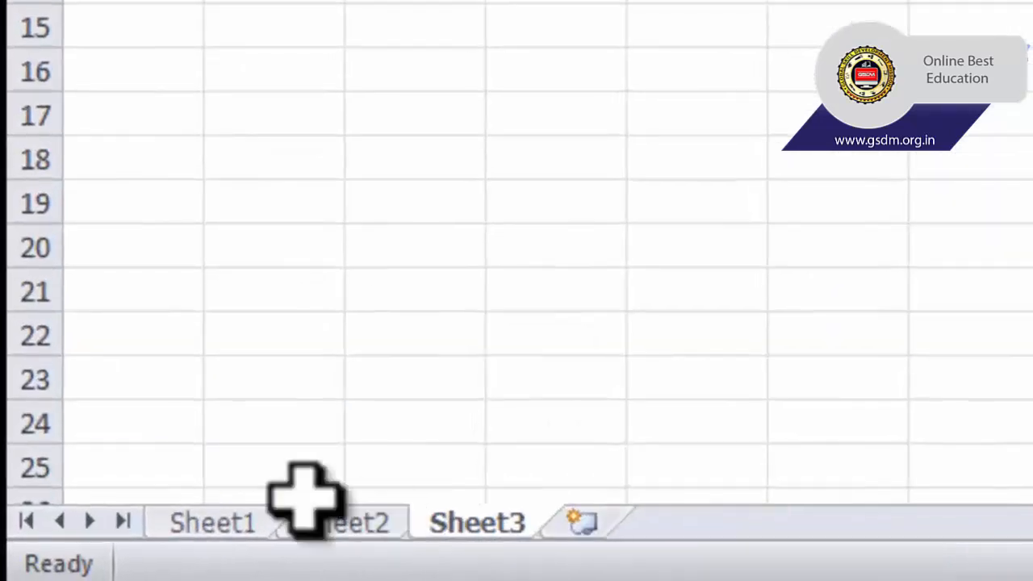
pyautogui.click(189, 535)
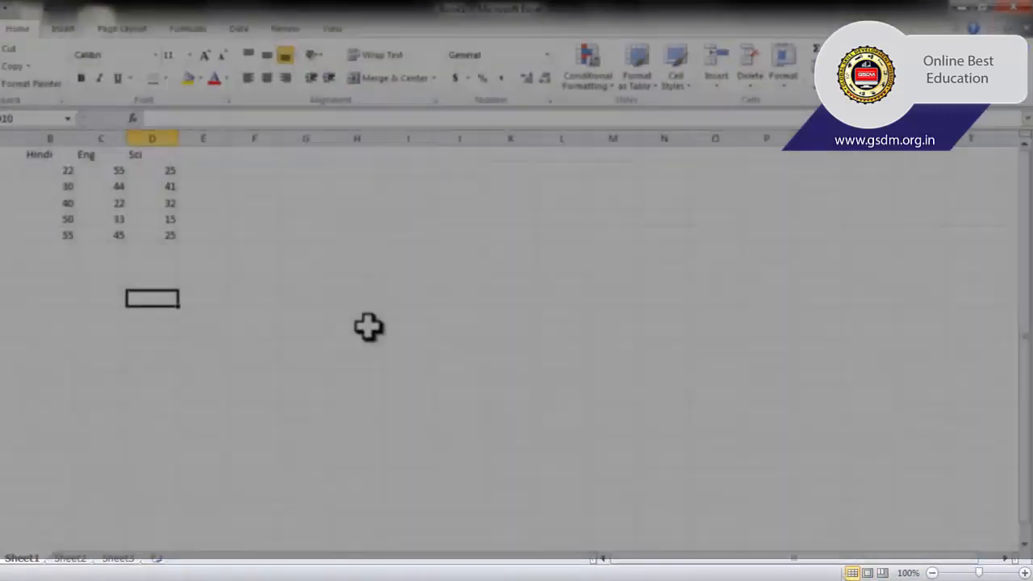
pyautogui.click(306, 313)
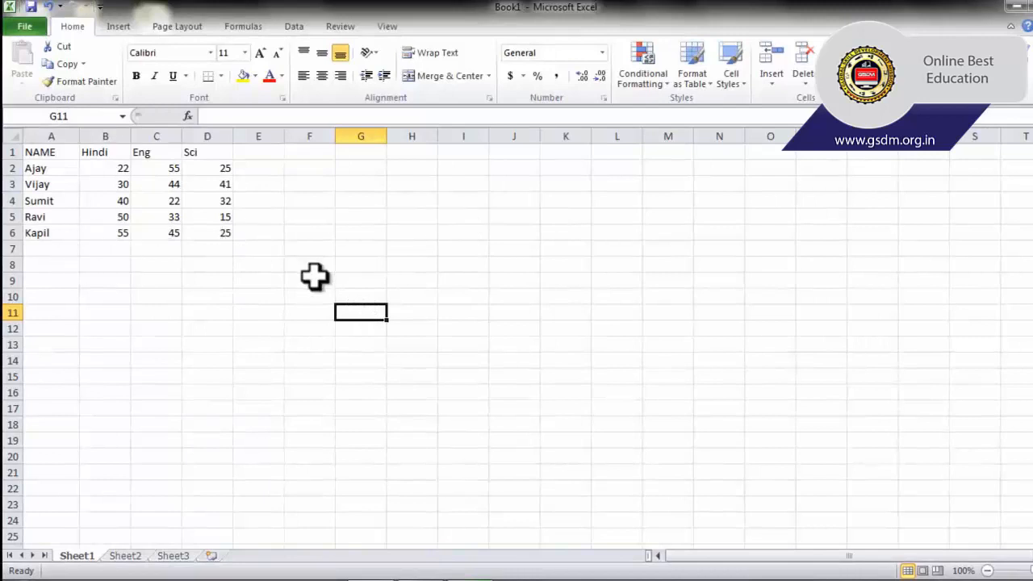
pyautogui.click(843, 365)
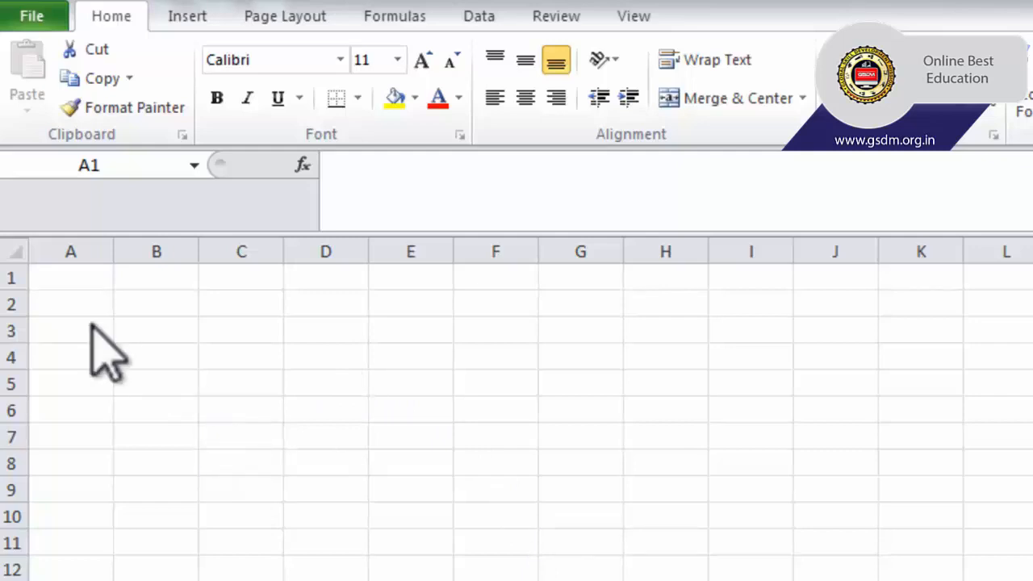
# Enter the heading "name" in cell A1 of the empty worksheet
pyautogui.click(82, 279)
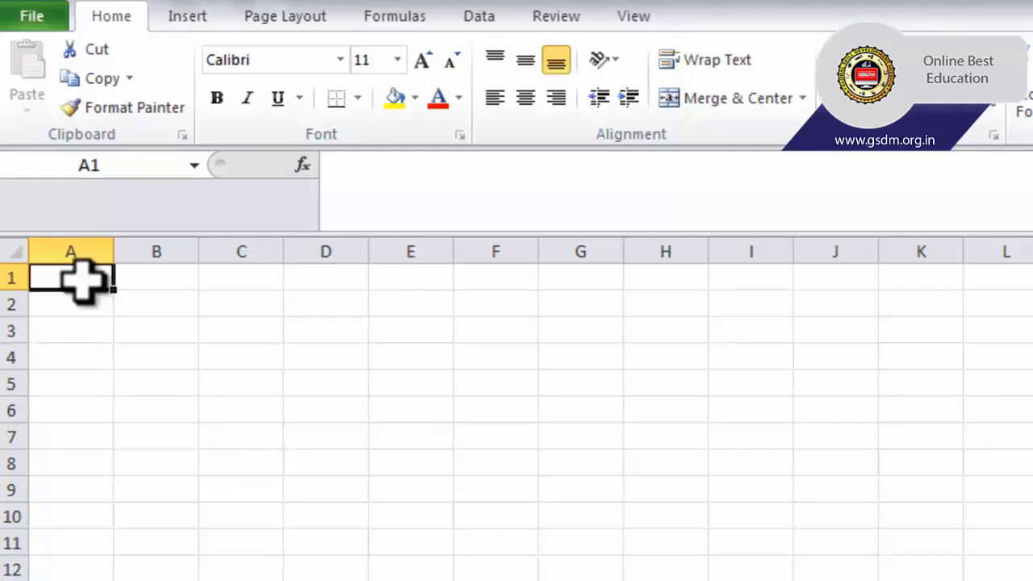
pyautogui.write('n')
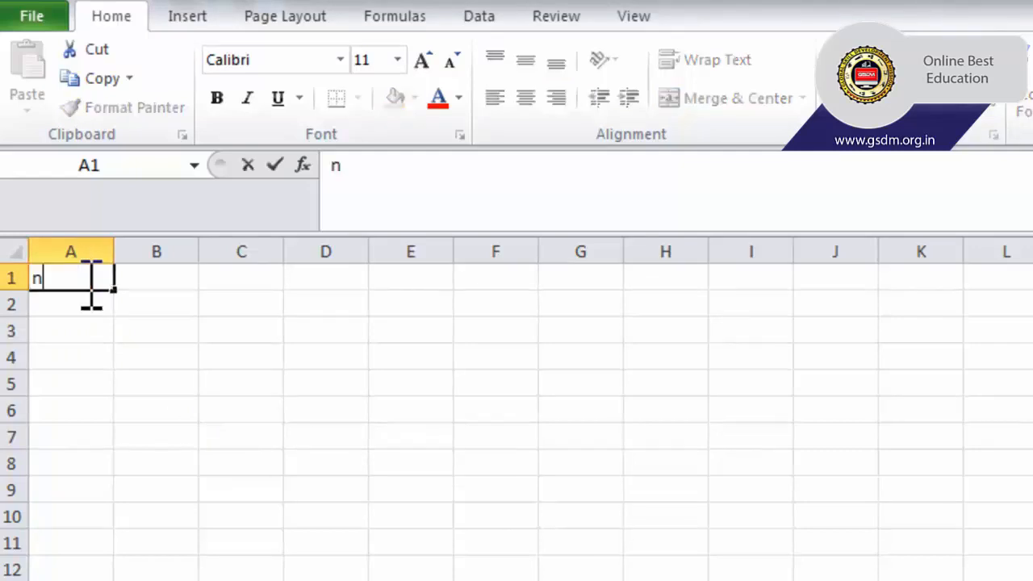
pyautogui.write('ame')
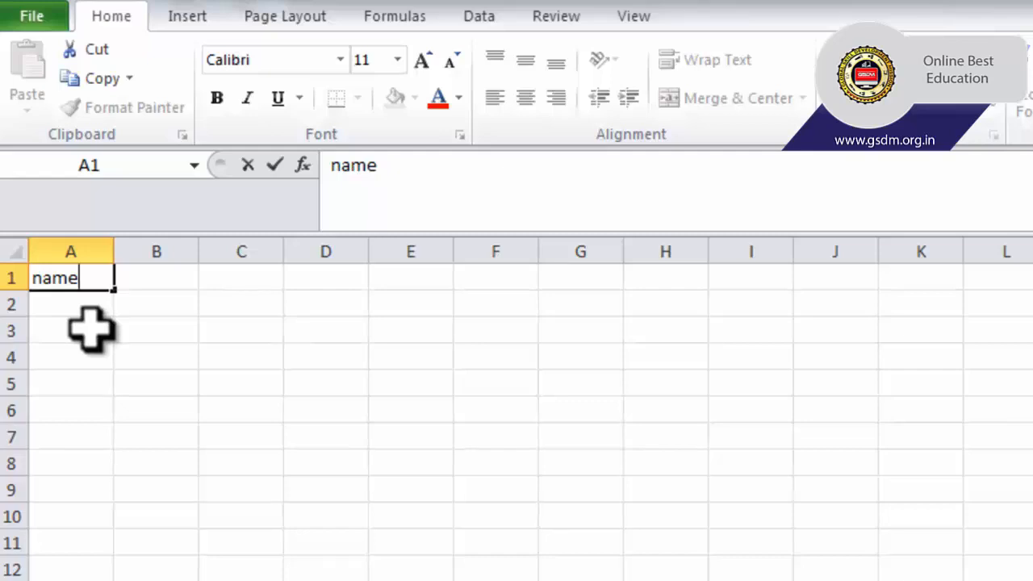
pyautogui.press('Return')
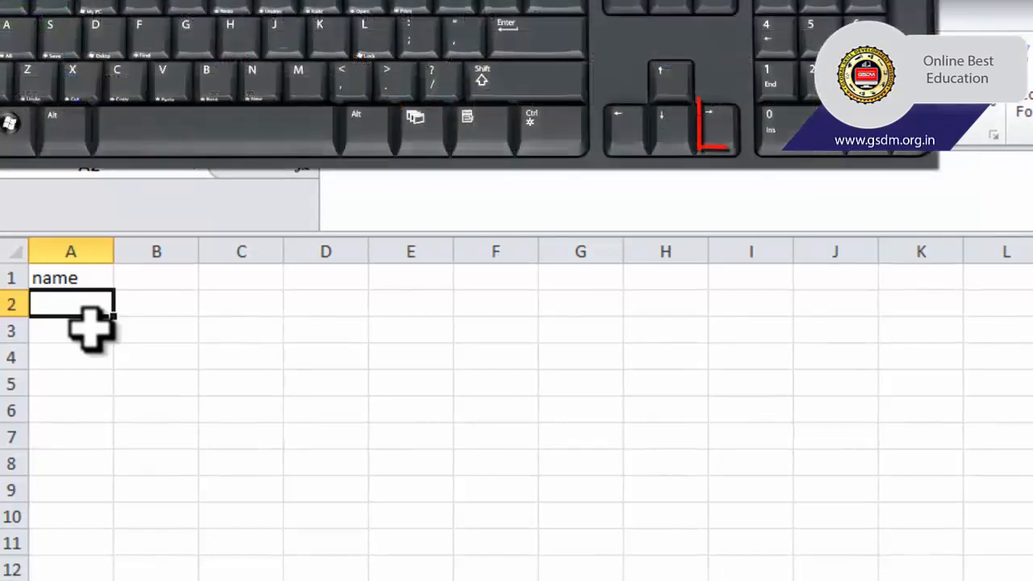
# Move the active cell one cell at a time from A2 across to E2 and down to E6
pyautogui.press('Right')
pyautogui.press('Right')
pyautogui.press('Right')
pyautogui.press('Right')
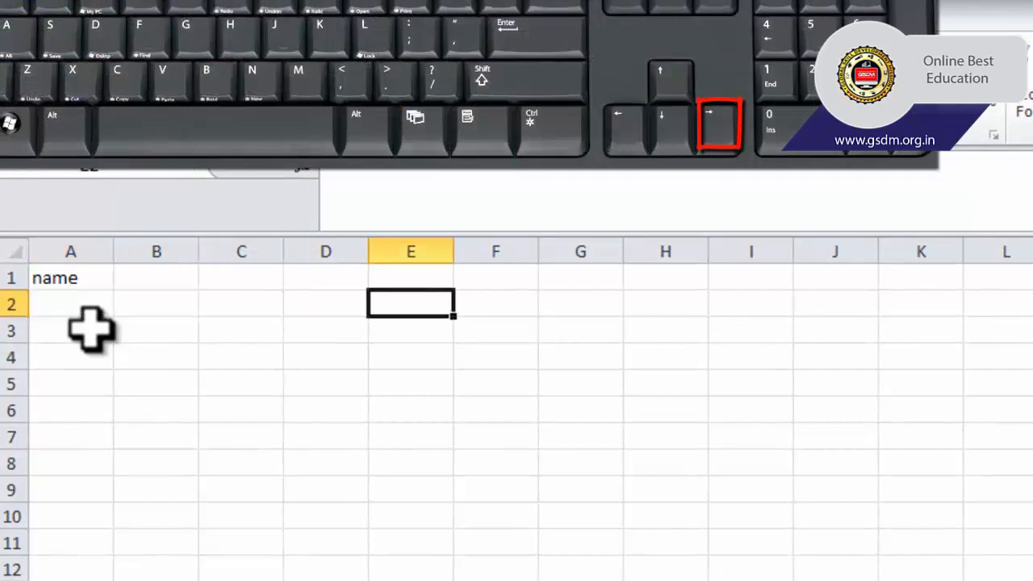
pyautogui.press('Down')
pyautogui.press('Down')
pyautogui.press('Down')
pyautogui.press('Down')
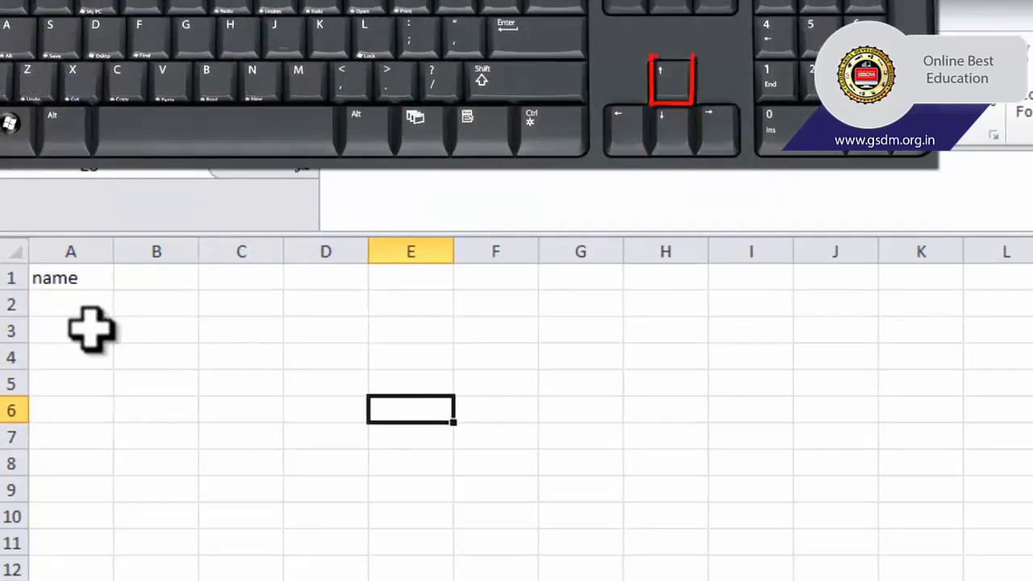
# Move the active cell one cell at a time from E6 up to E2 and back across to B2
pyautogui.press('Up')
pyautogui.press('Up')
pyautogui.press('Up')
pyautogui.press('Up')
pyautogui.press('Left')
pyautogui.press('Left')
pyautogui.press('Left')
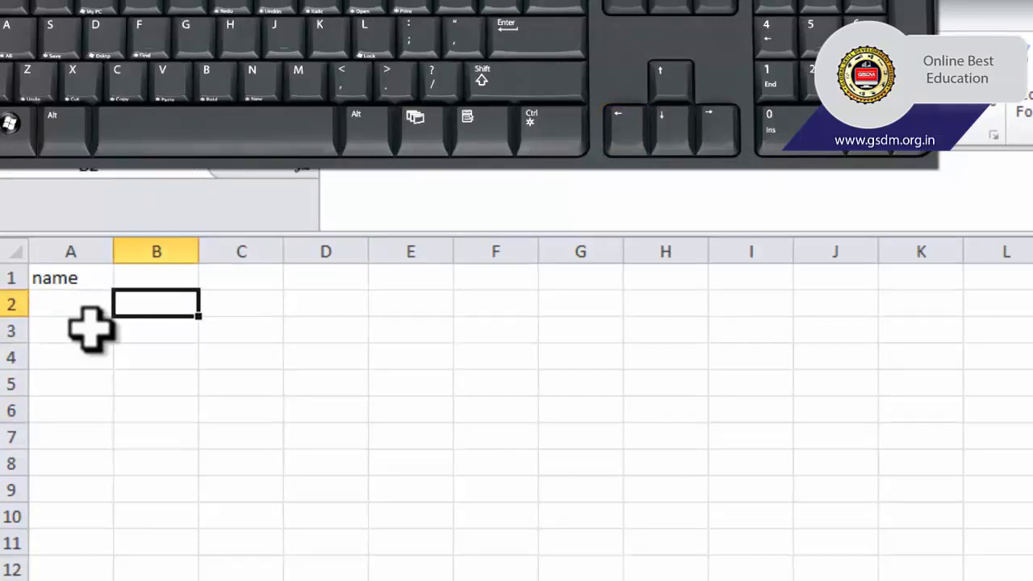
# Enter the subject headings "hindi", "eng" and "sci" in cells B1, C1 and D1
pyautogui.click(164, 279)
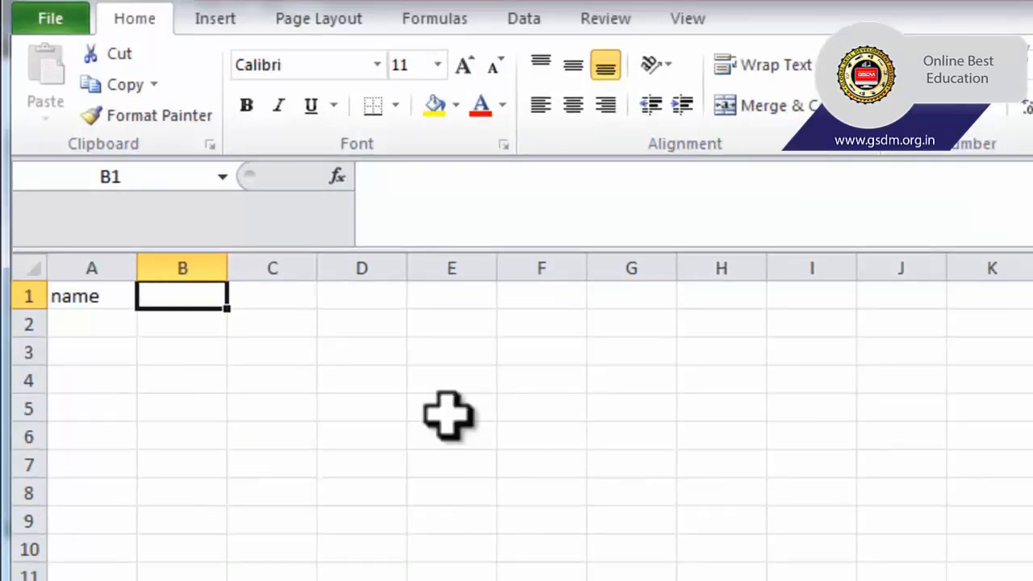
pyautogui.write('hin')
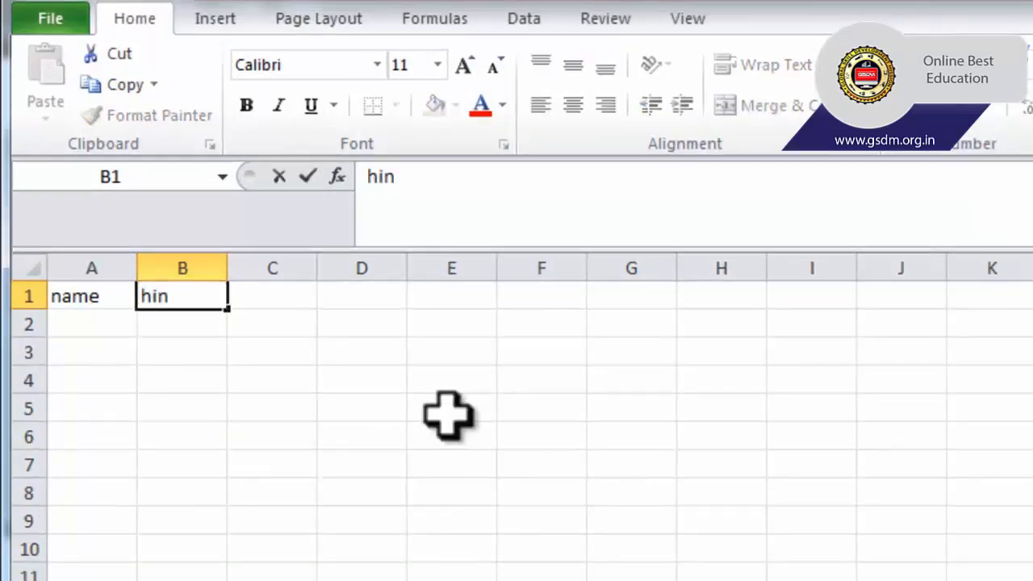
pyautogui.write('di')
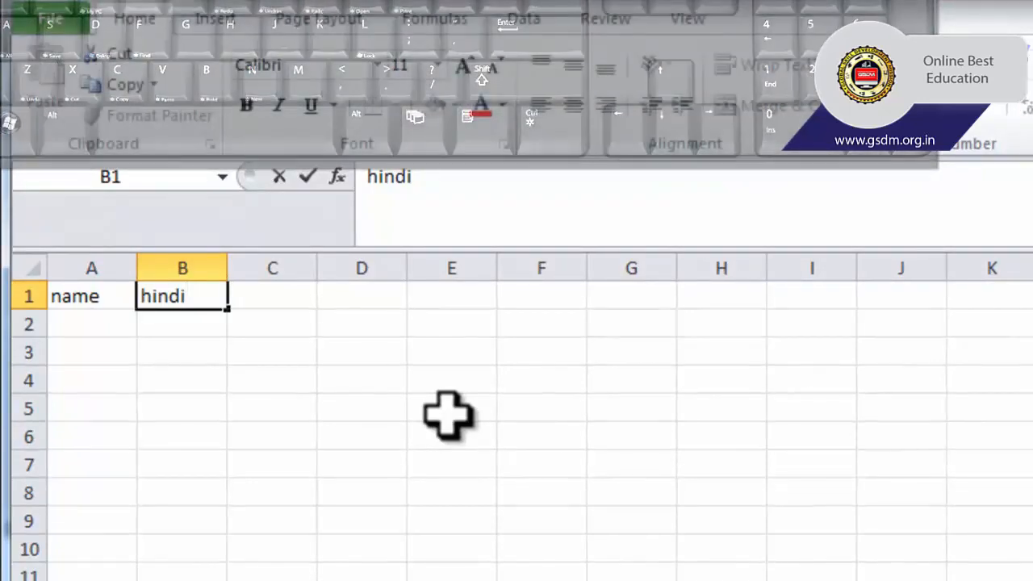
pyautogui.press('Right')
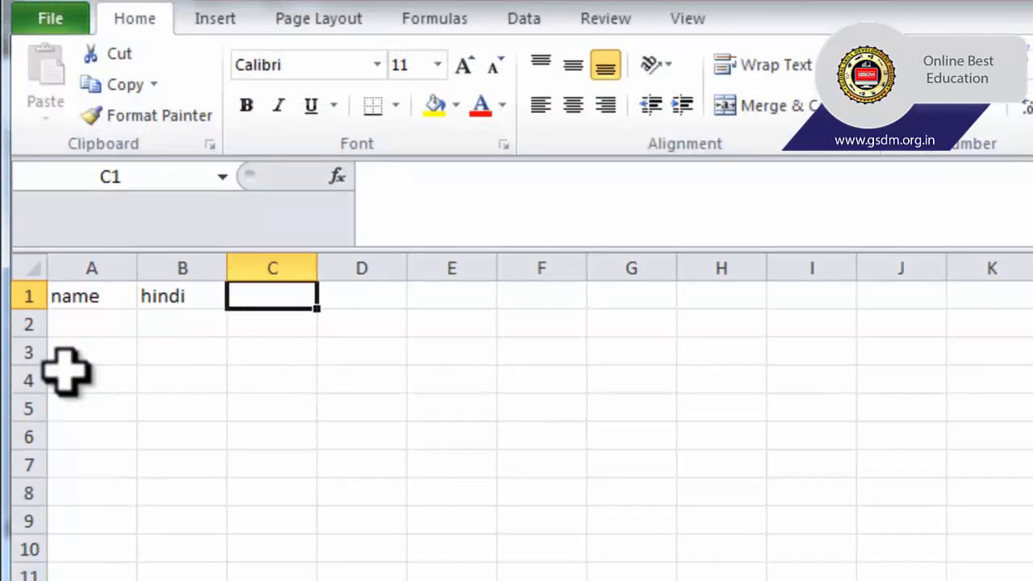
pyautogui.write('eng')
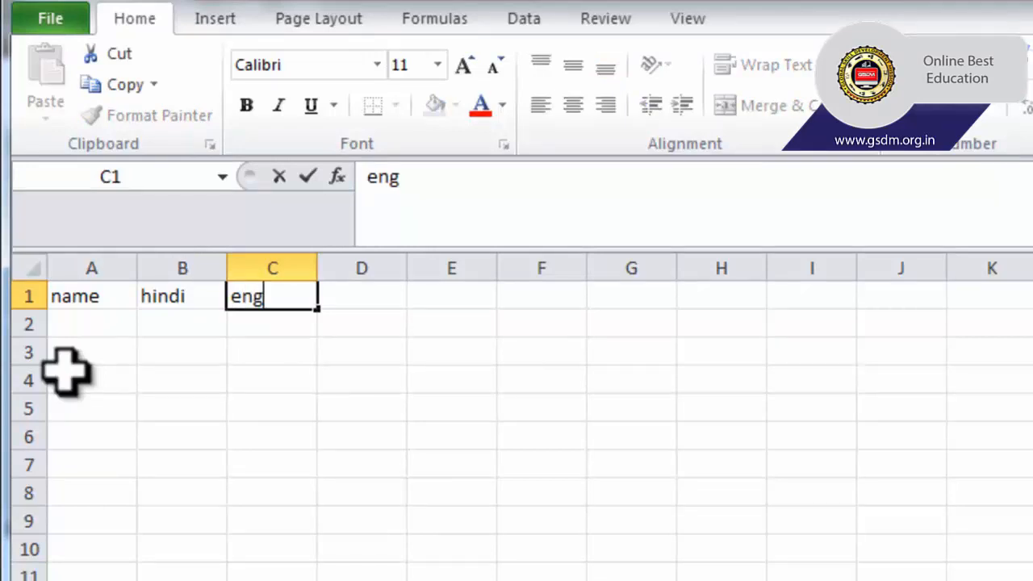
pyautogui.press('Tab')
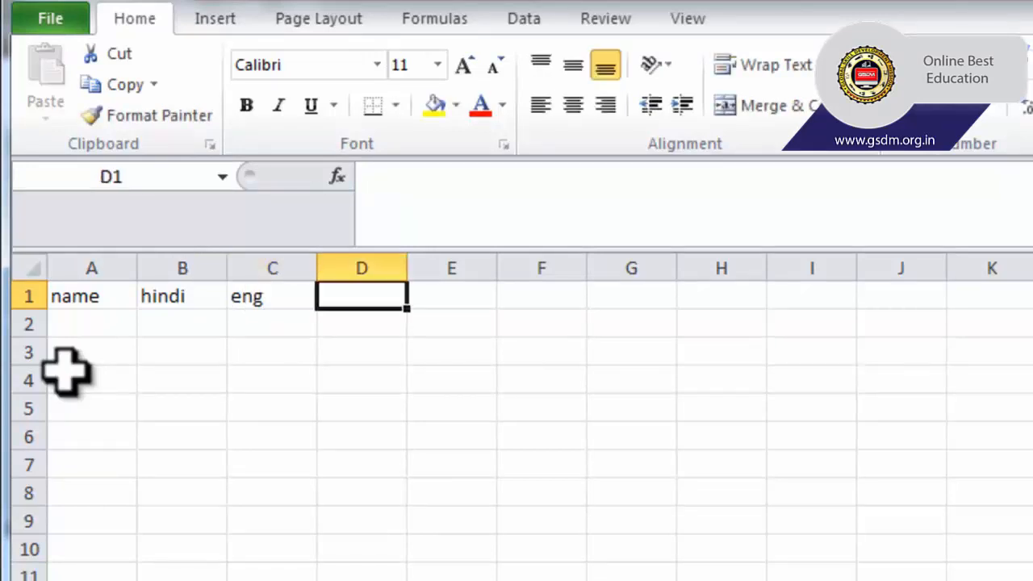
pyautogui.write('sci')
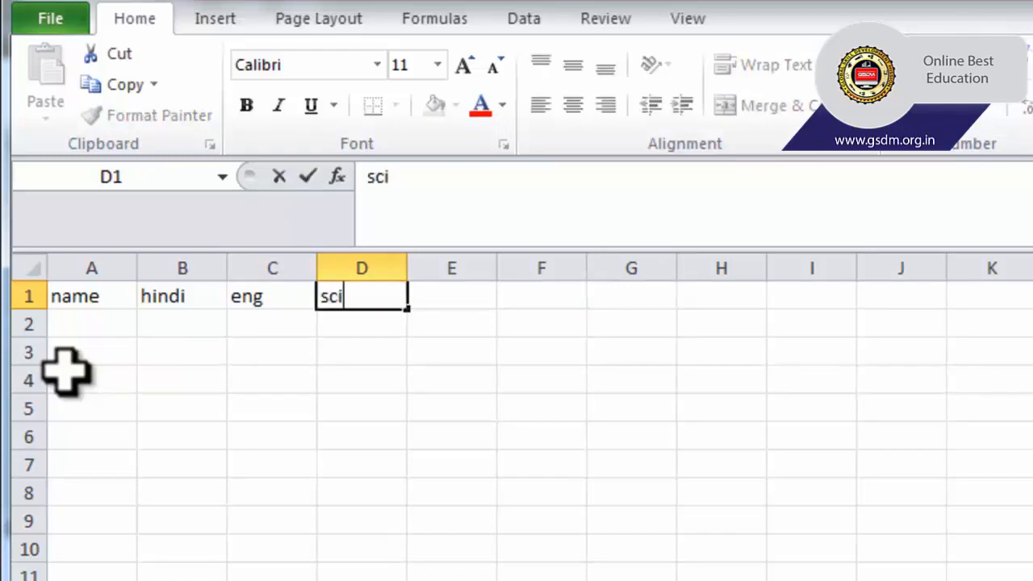
pyautogui.press('Return')
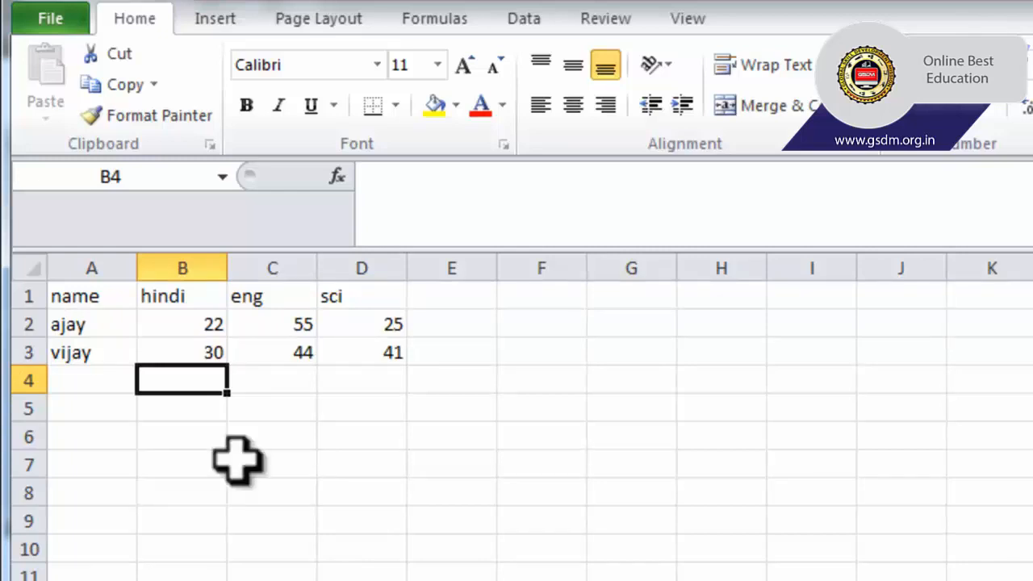
pyautogui.click(109, 296)
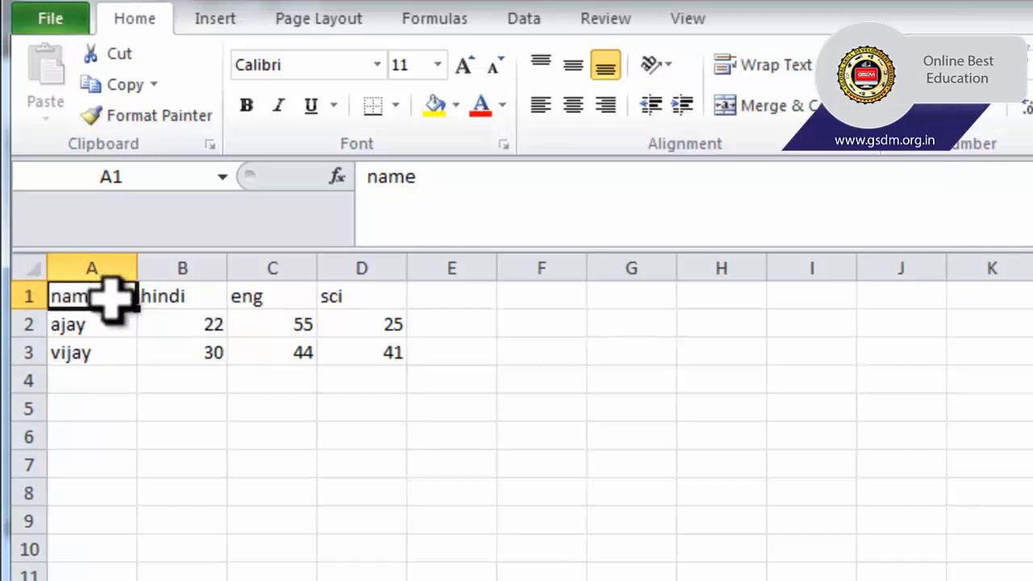
pyautogui.write('N')
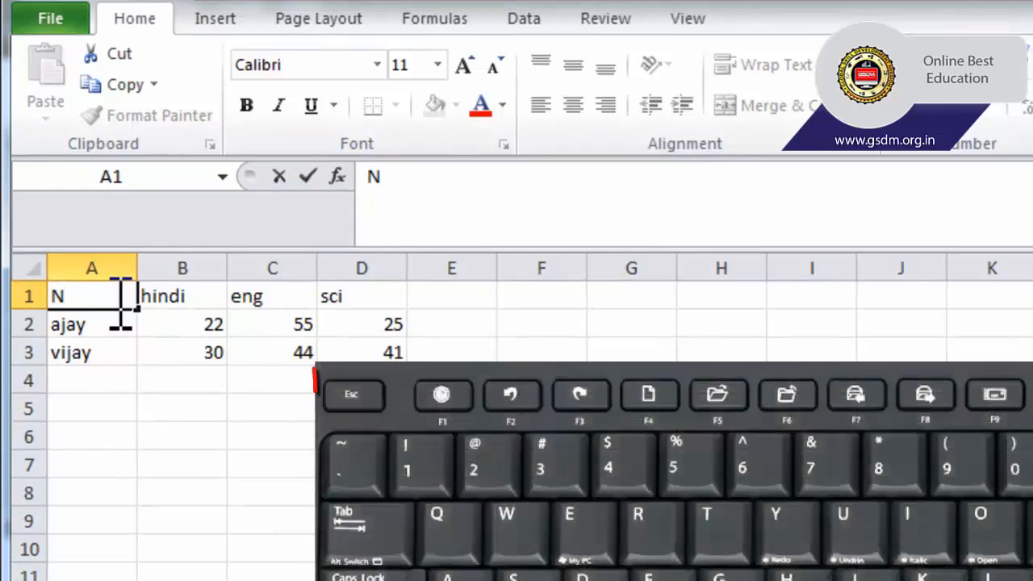
pyautogui.press('Escape')
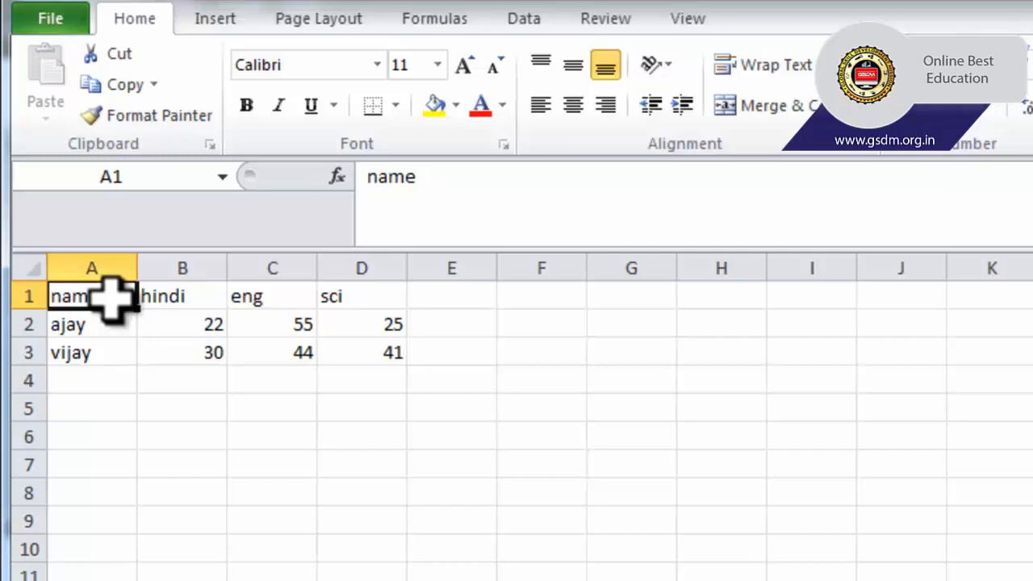
pyautogui.click(182, 323)
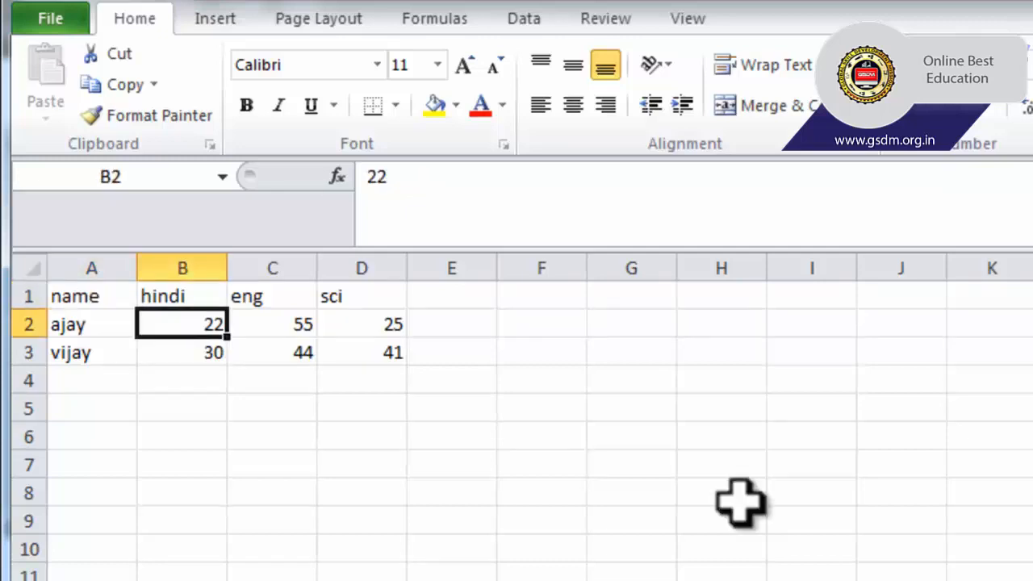
pyautogui.write('55')
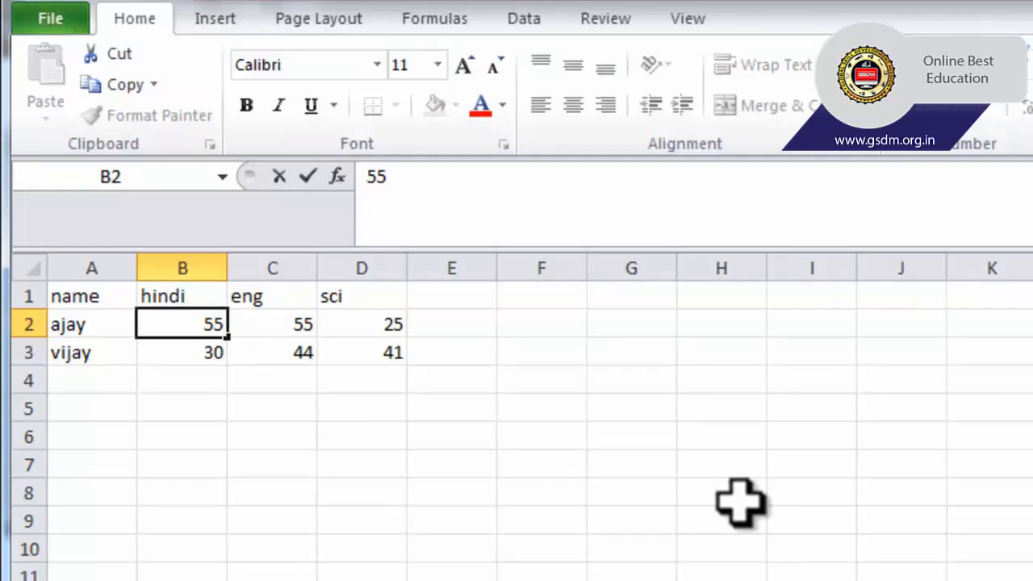
pyautogui.press('Escape')
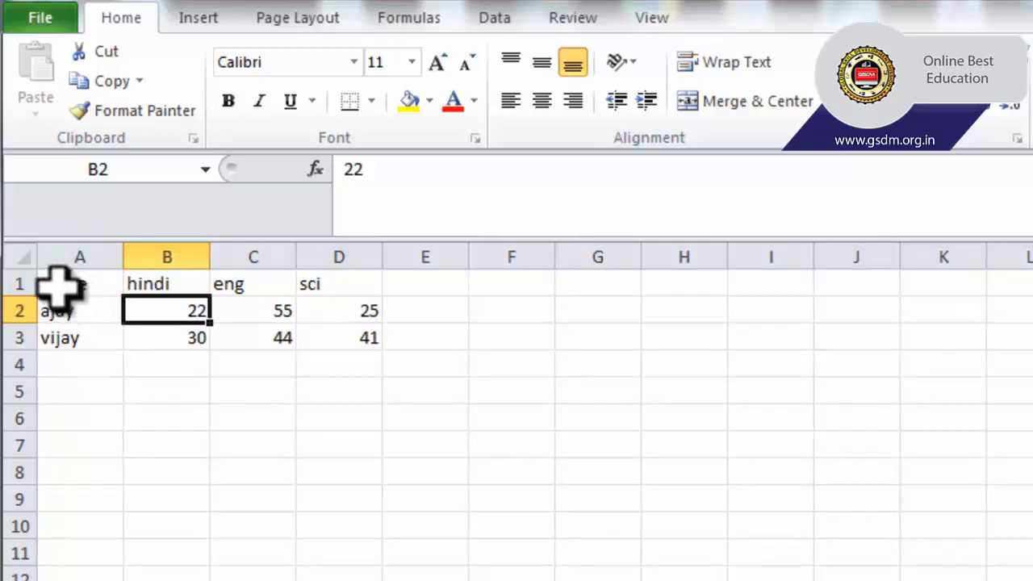
# Edit the heading in cell A1 in place so that it reads "Name" with a capital N
pyautogui.click(61, 284)
pyautogui.doubleClick(62, 284)
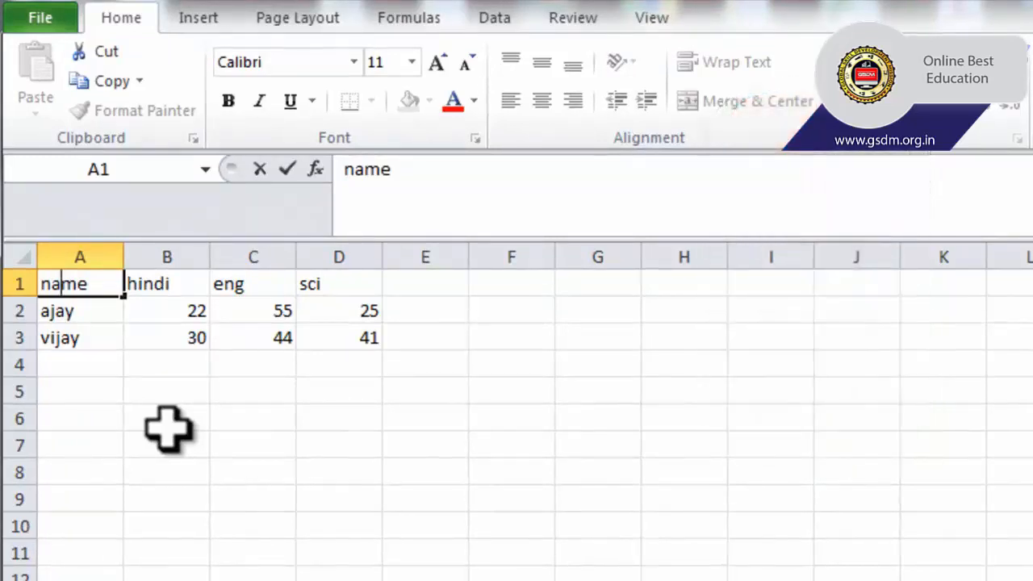
pyautogui.press('Left')
pyautogui.press('Left')
pyautogui.press('Right')
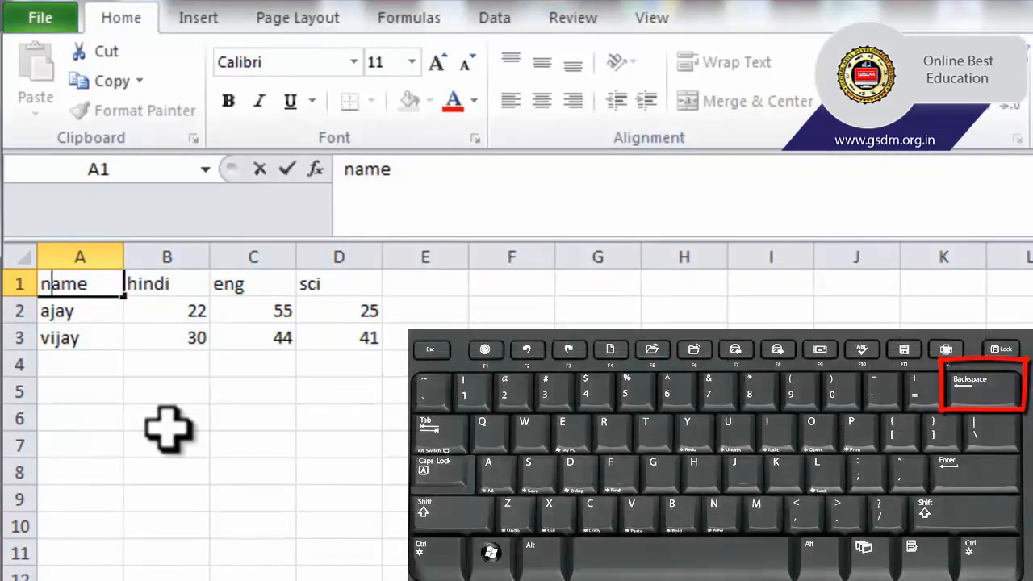
pyautogui.press('BackSpace')
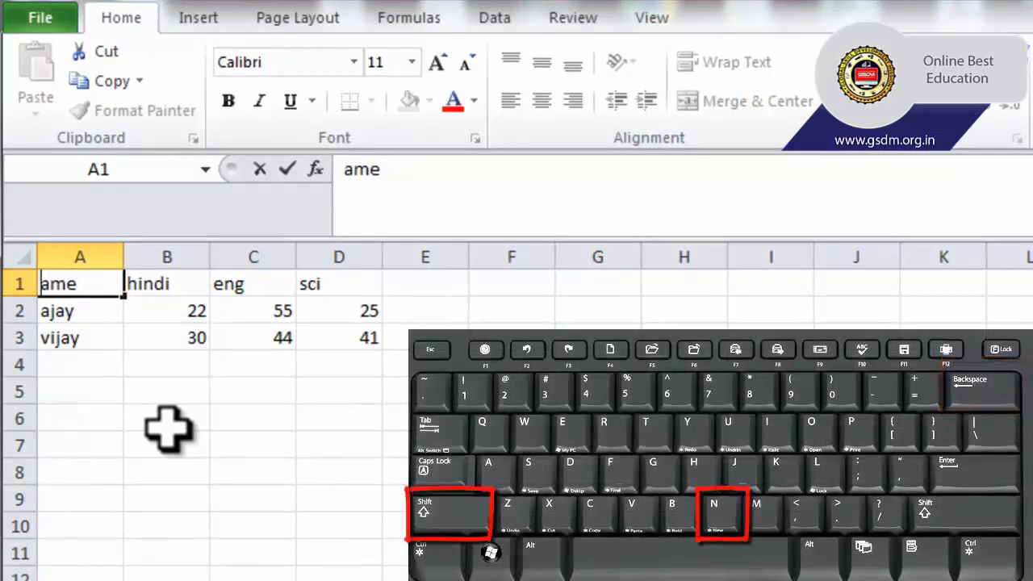
pyautogui.write('N')
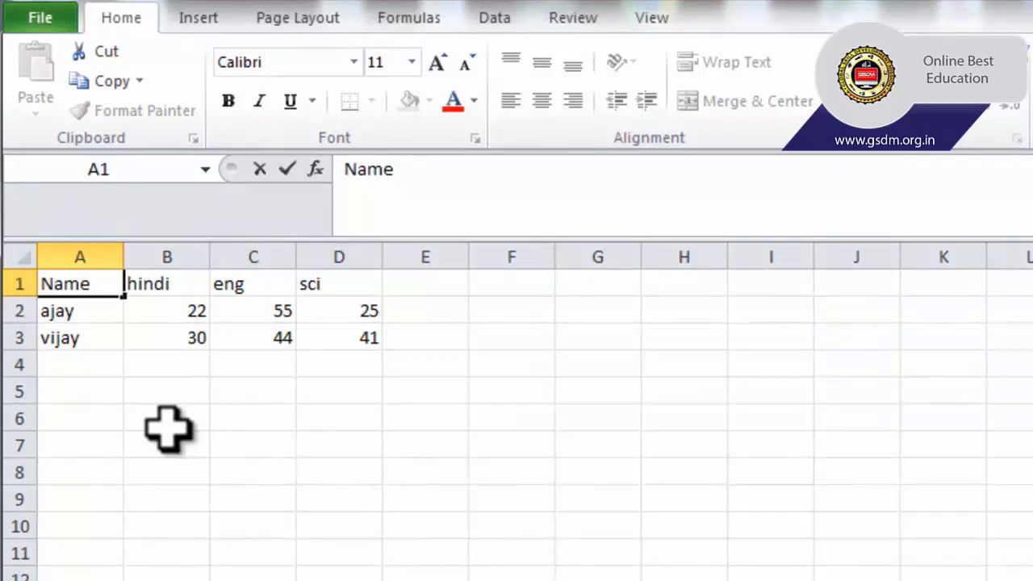
pyautogui.press('Return')
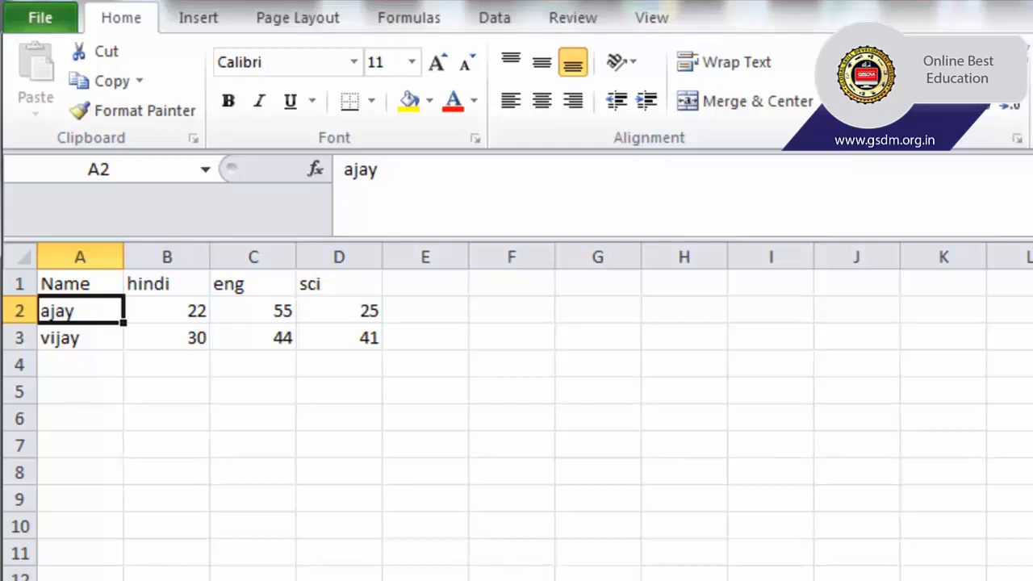
# Capitalise the first letter of the student's name in cell A2 by editing the existing entry
pyautogui.press('F2')
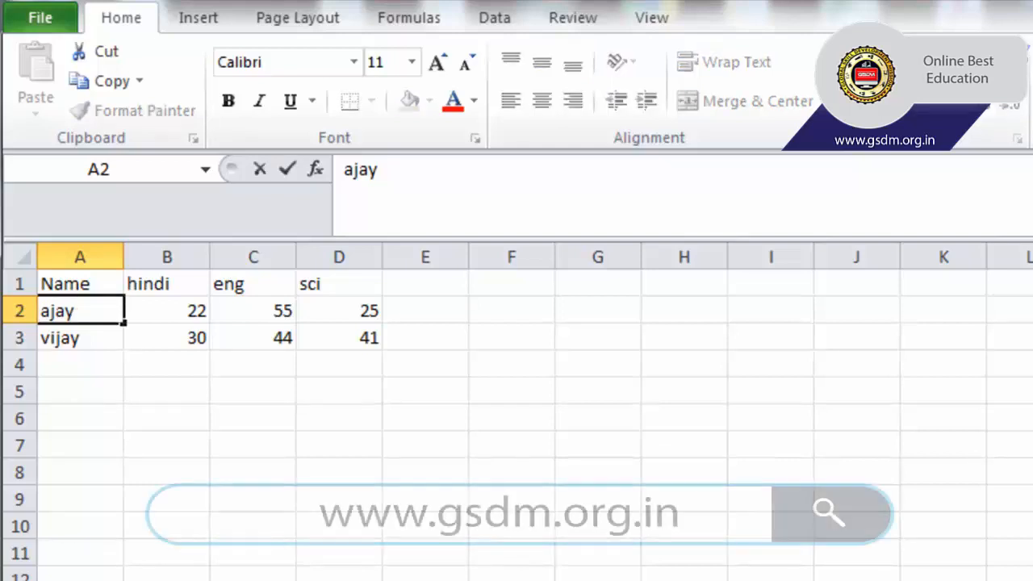
pyautogui.press('Left')
pyautogui.press('Left')
pyautogui.press('Left')
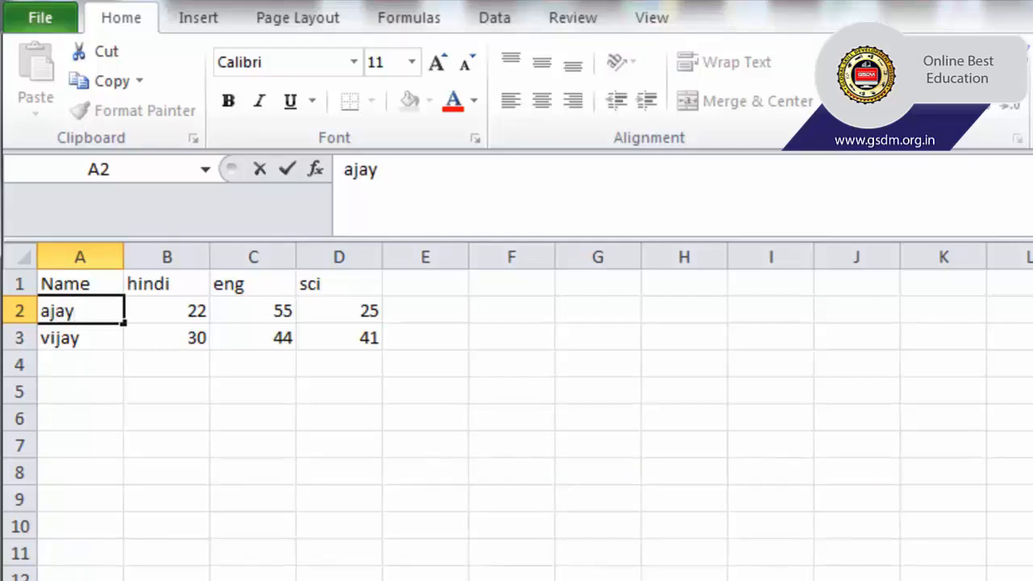
pyautogui.press('BackSpace')
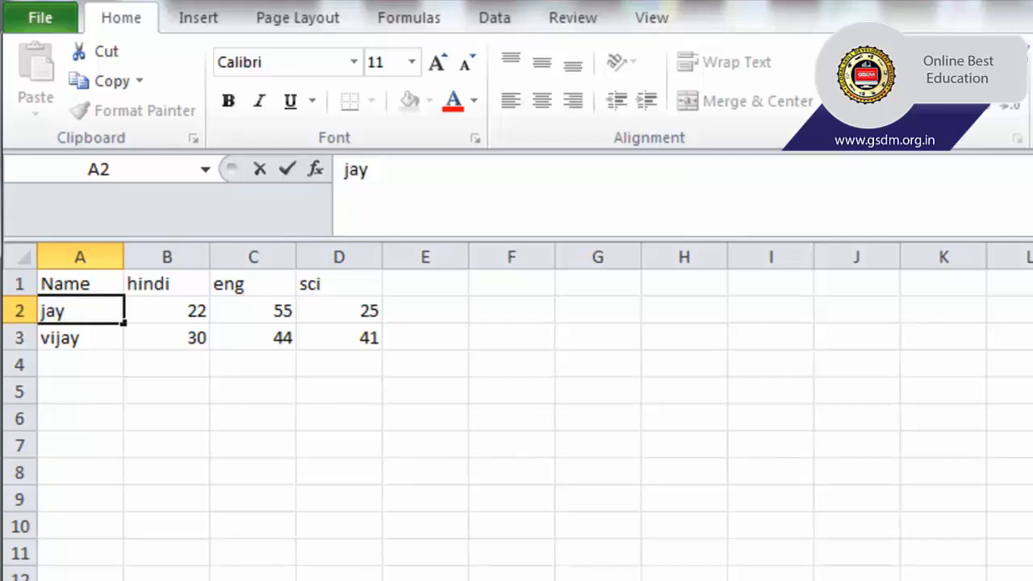
pyautogui.write('A')
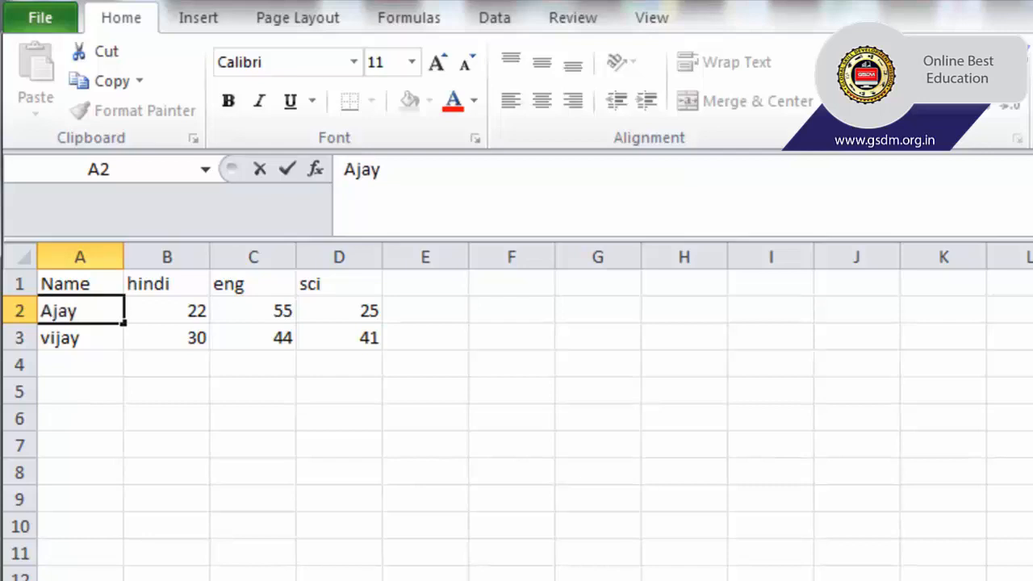
pyautogui.click(77, 310)
pyautogui.press('Return')
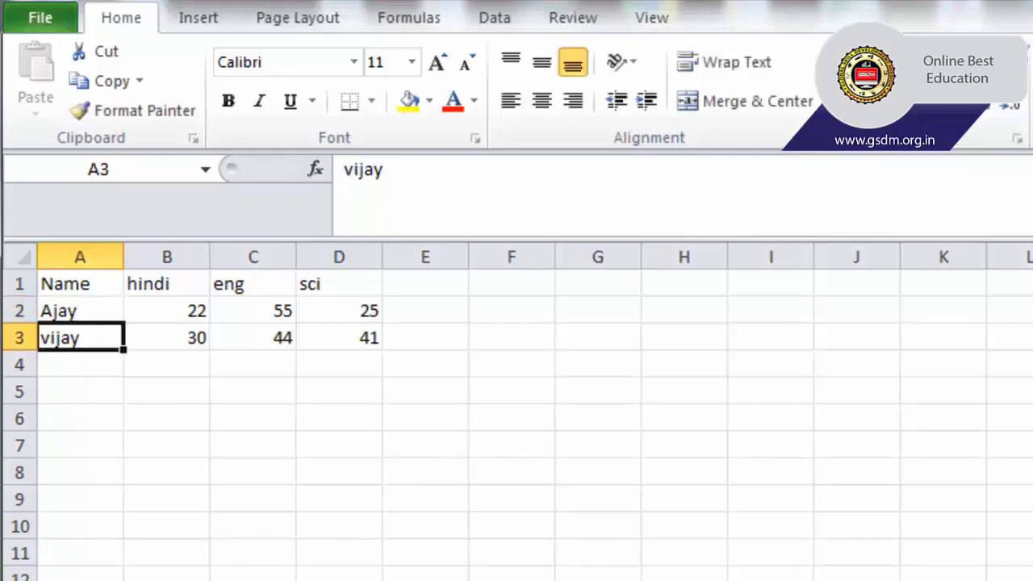
# Capitalise the first letter of the student's name in cell A3 by editing the existing entry
pyautogui.press('F2')
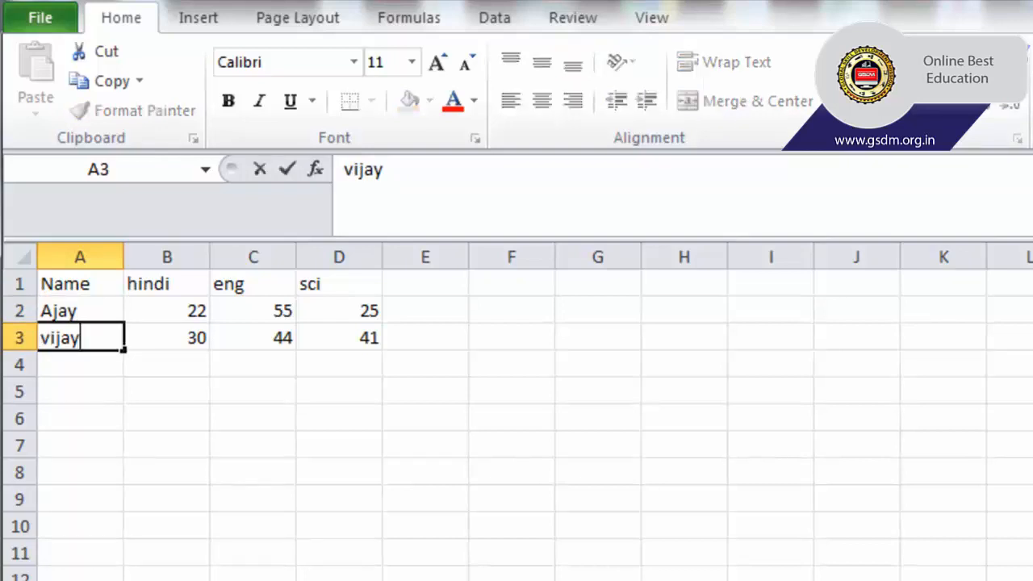
pyautogui.press('Left')
pyautogui.press('Left')
pyautogui.press('Left')
pyautogui.press('Left')
pyautogui.press('BackSpace')
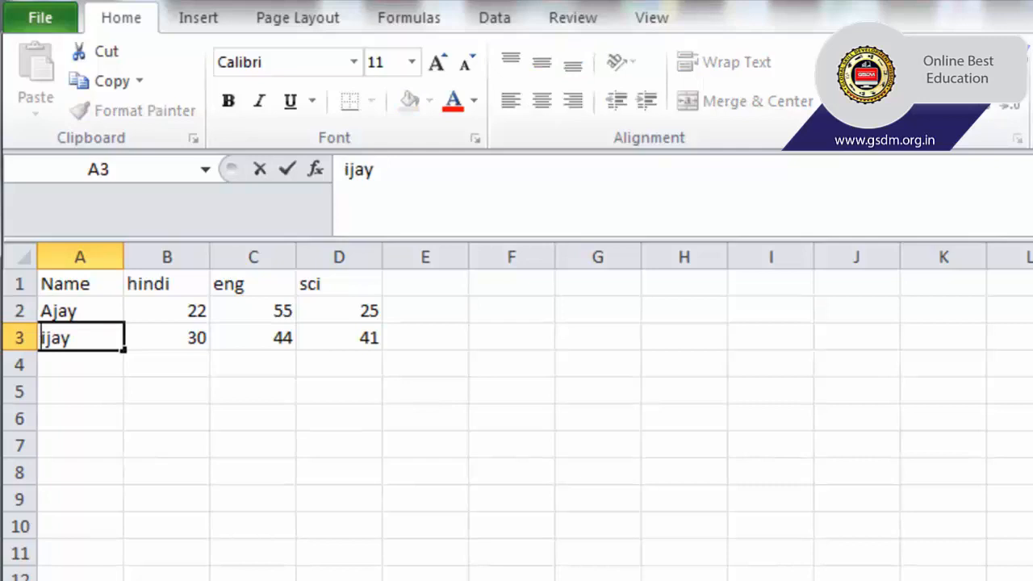
pyautogui.write('V')
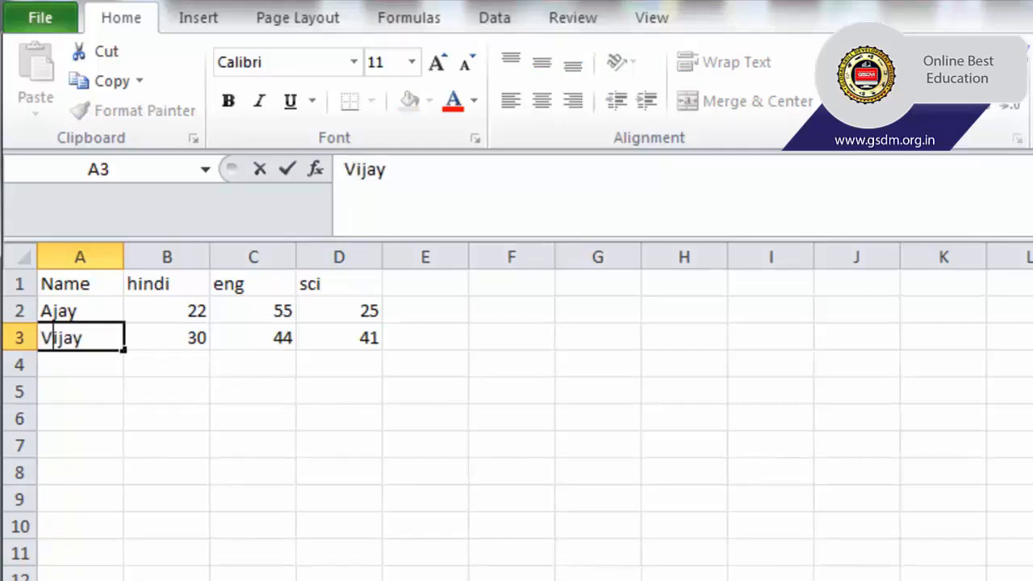
pyautogui.press('Return')
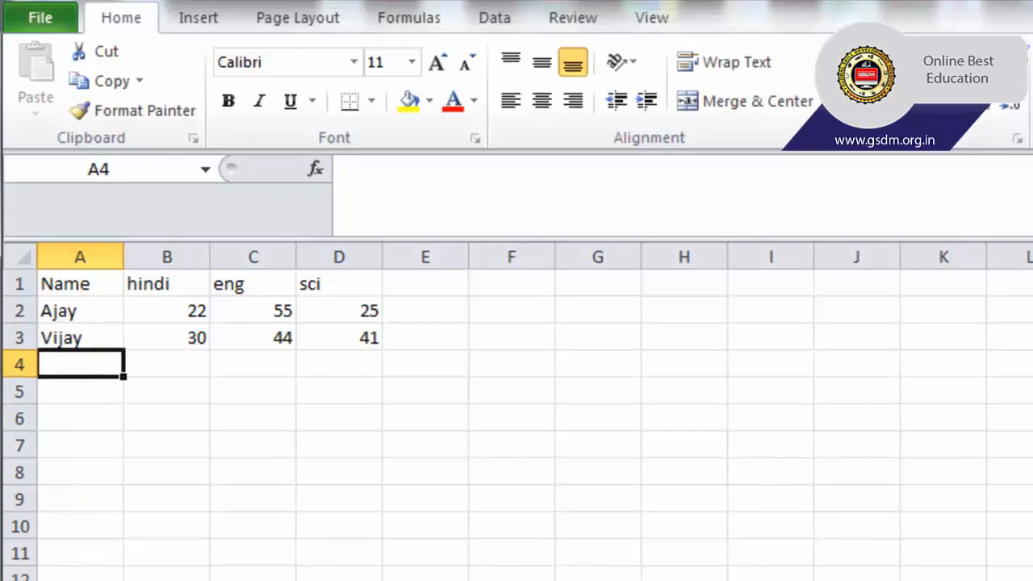